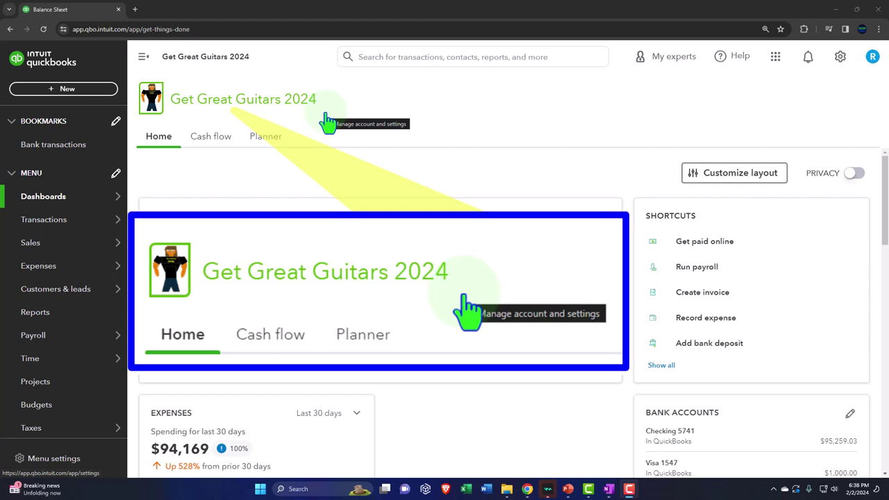
- Open the favorite Balance Sheet, Profit and Loss and Trial Balance reports, each in its own new browser tab
click(43, 315)
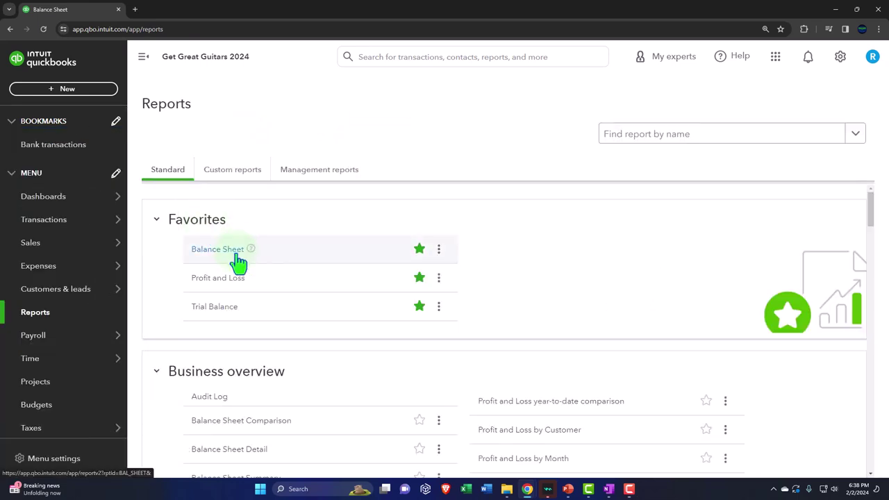
right_click(238, 262)
click(298, 268)
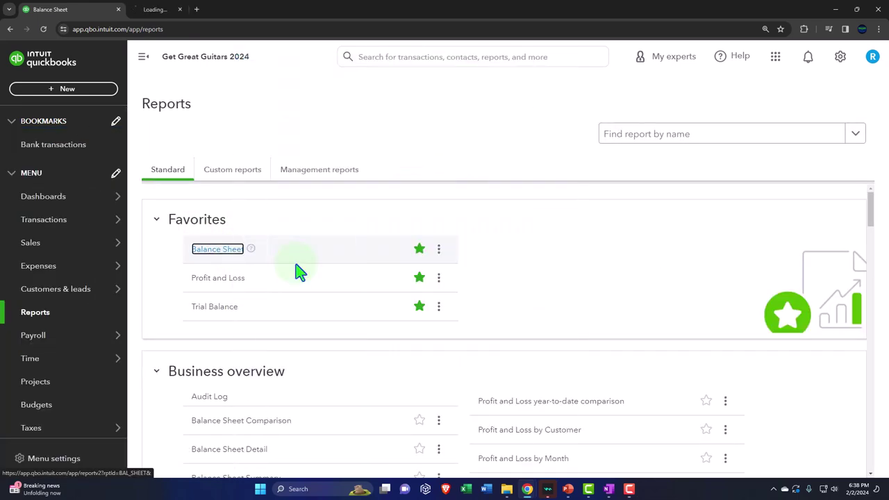
right_click(235, 280)
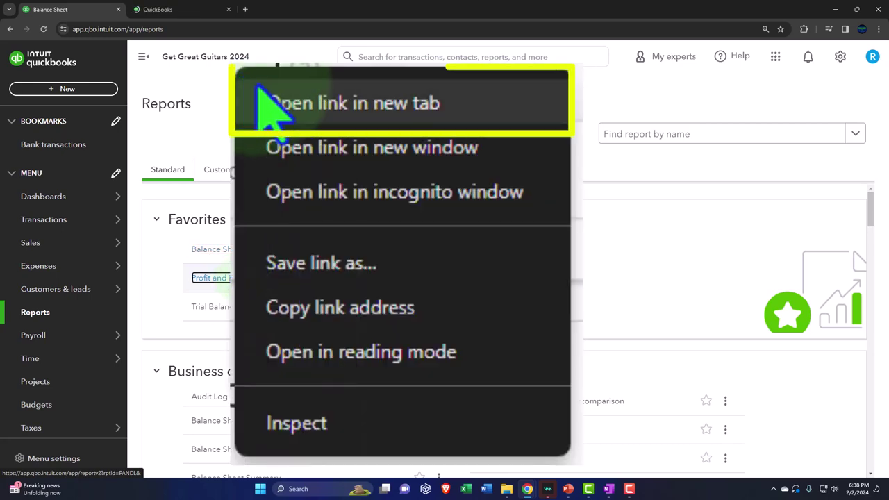
click(294, 289)
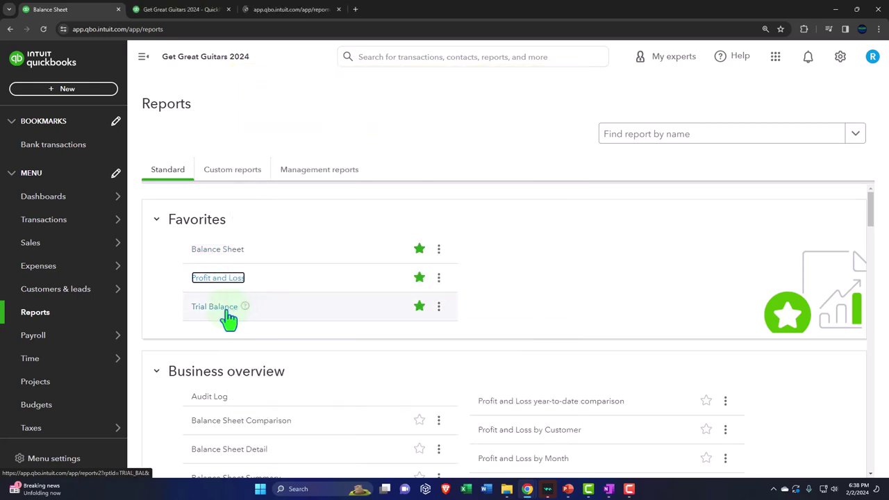
right_click(228, 312)
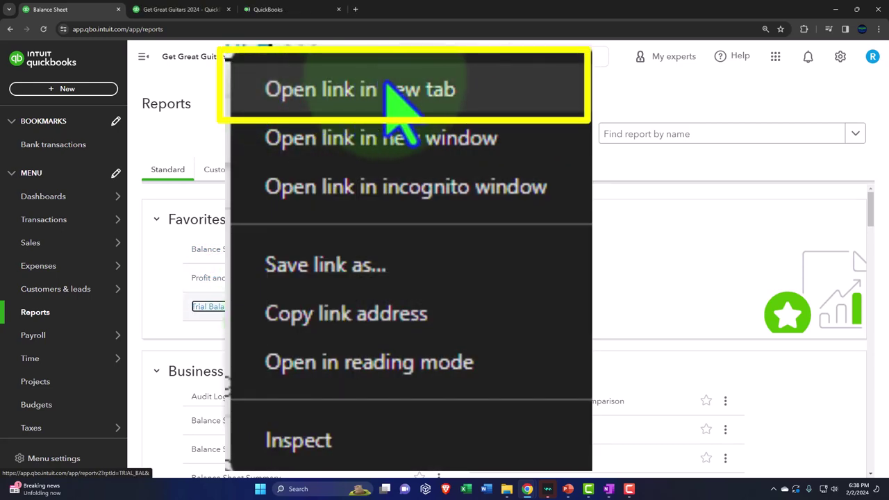
click(271, 322)
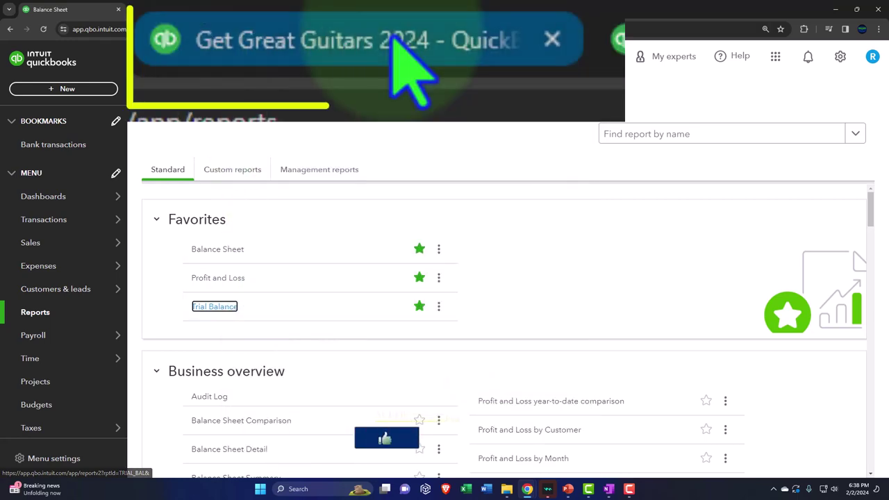
- Set the Balance Sheet's report period to 01/01/2024 through 02/29/2024
click(192, 9)
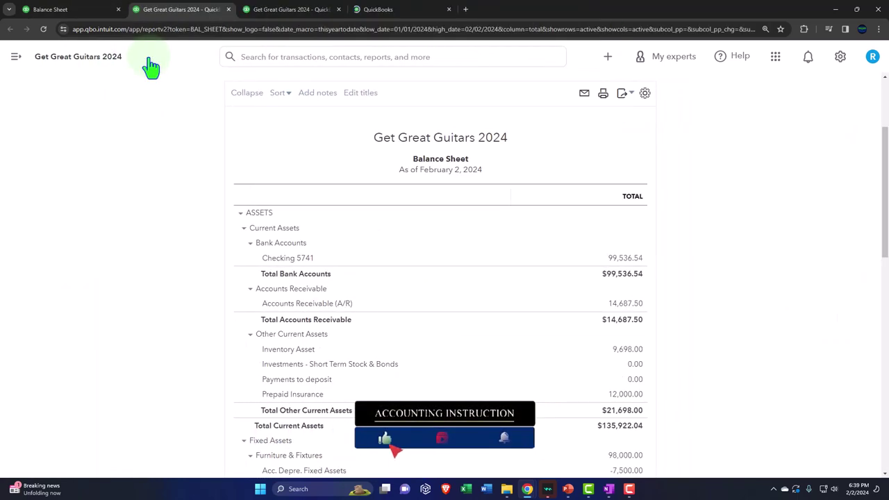
scroll(139, 192, up, 3)
click(179, 147)
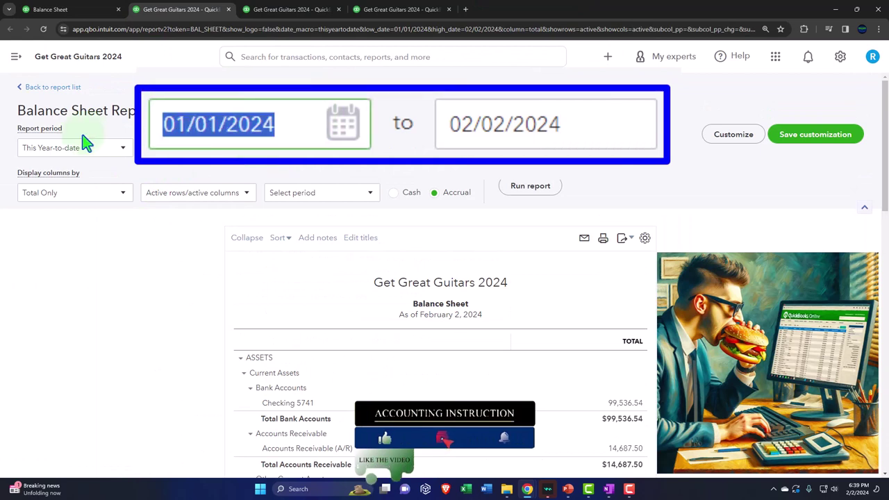
text(01/01/2)
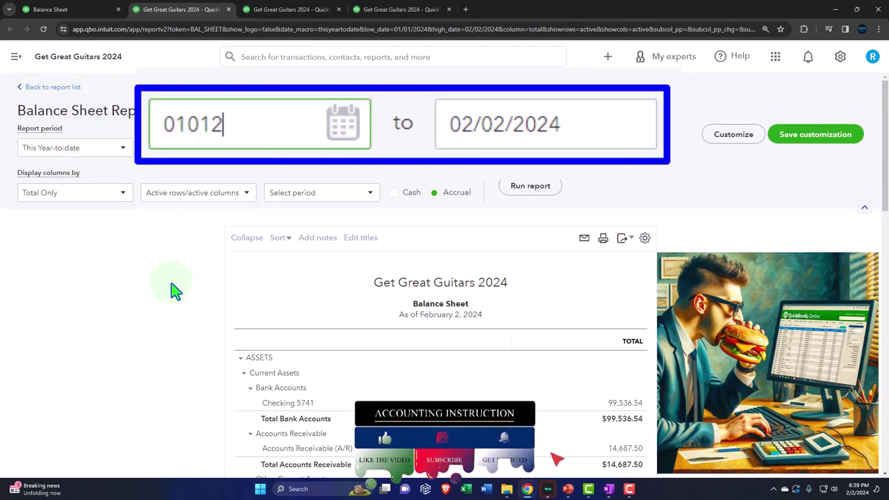
text(024)
key(Tab)
text(02292)
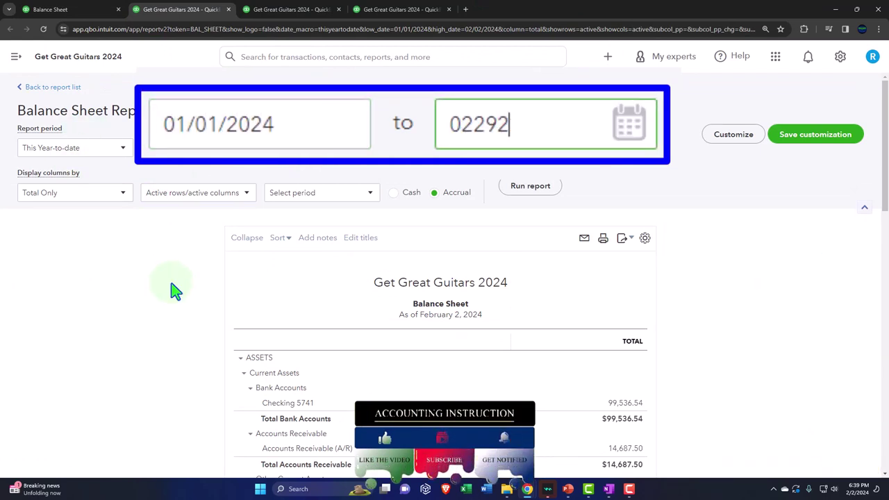
text(024)
- Display the Balance Sheet's columns by Months and run the report
click(122, 195)
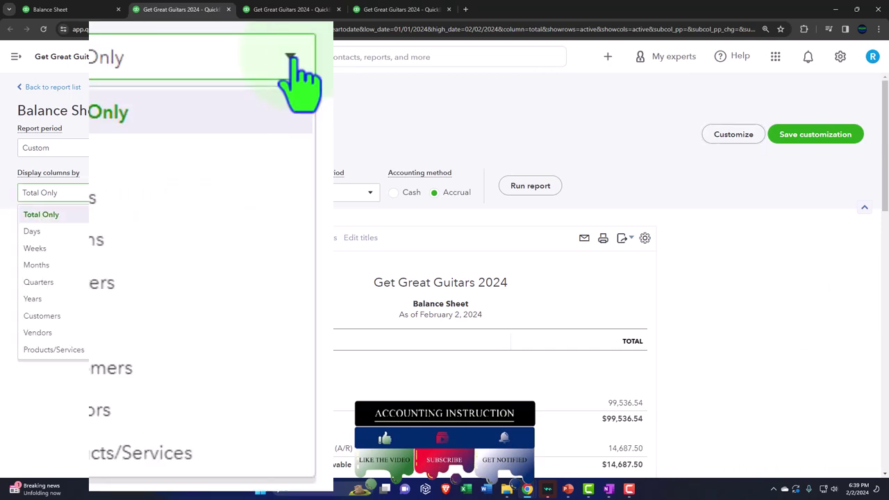
click(90, 265)
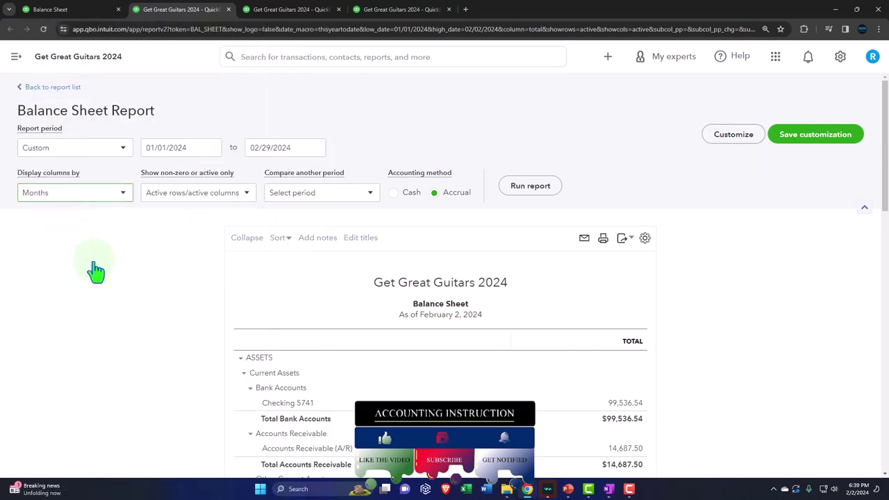
click(530, 195)
scroll(530, 197, down, 2)
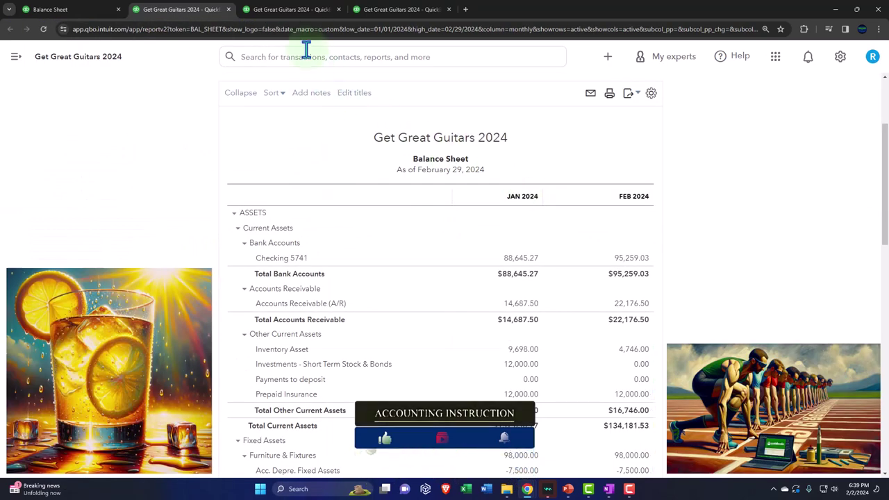
- Switch to the Profit and Loss report, collapse the navigation sidebar and set the period to 01/01/2024 through 02/29/2024
click(290, 9)
click(144, 61)
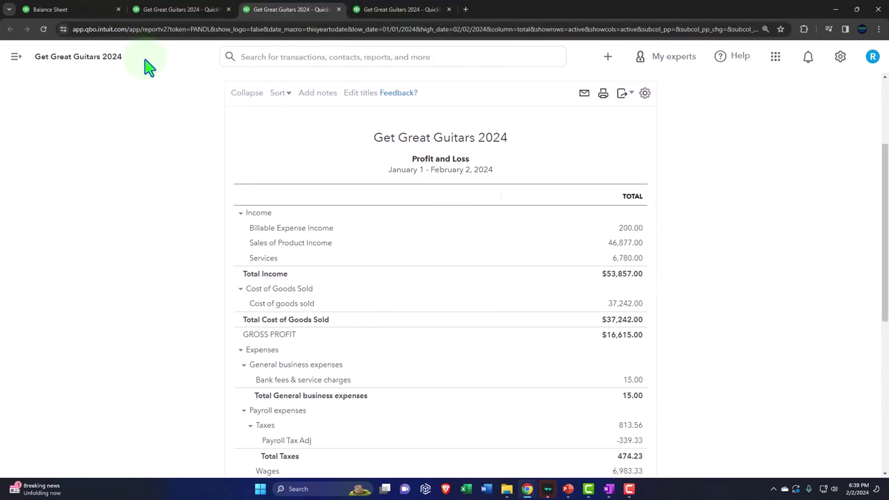
scroll(139, 139, up, 3)
click(317, 150)
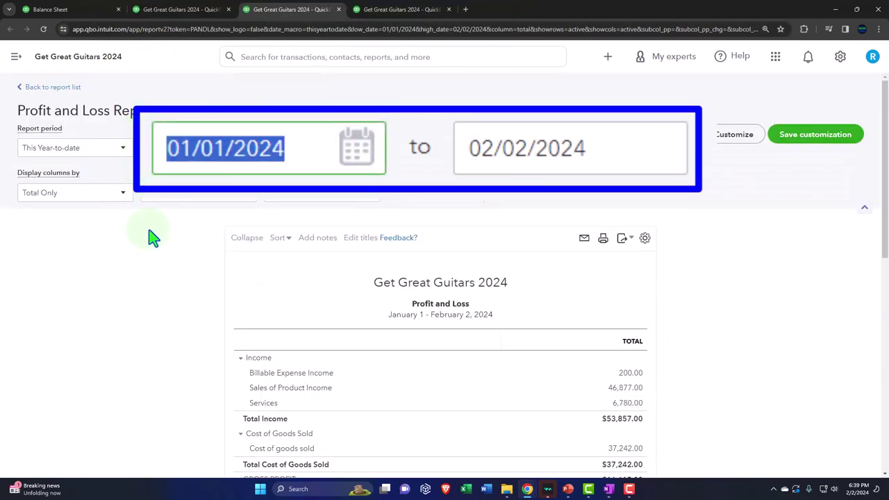
text(010124)
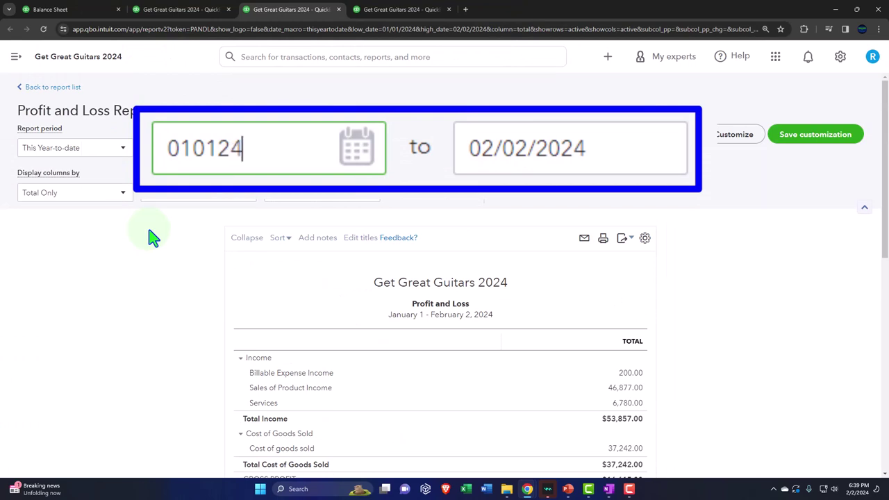
key(Tab)
text(02/29/2024)
key(Tab)
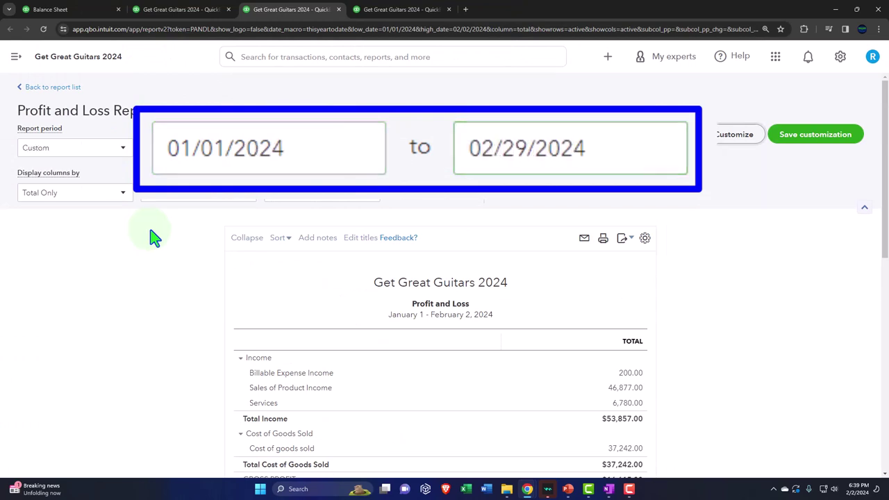
- Display the Profit and Loss columns by Months and run the report
click(123, 194)
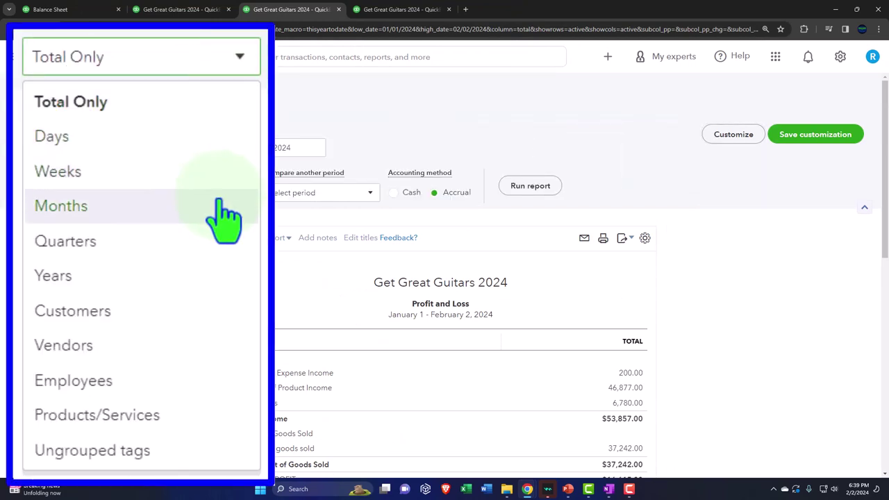
click(70, 264)
click(530, 185)
scroll(515, 160, down, 2)
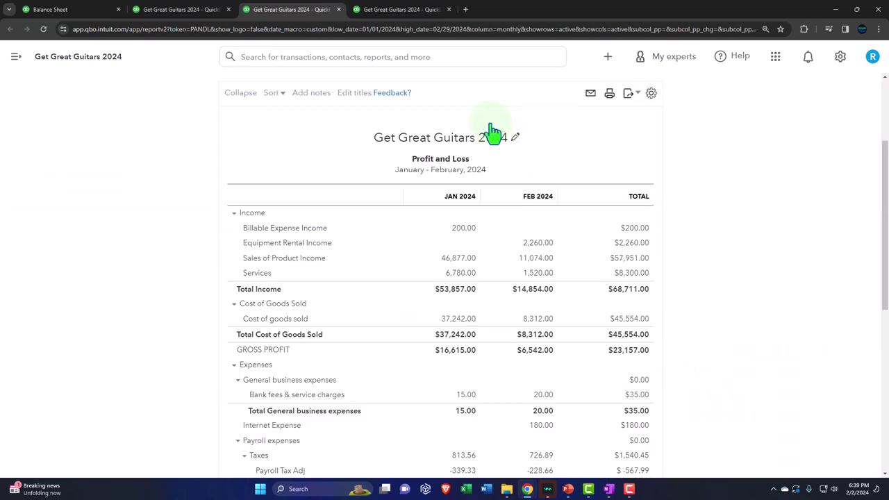
- Switch to the Trial Balance report, collapse the navigation sidebar and set the period to 01/01/2024 through 02/29/2024
click(403, 10)
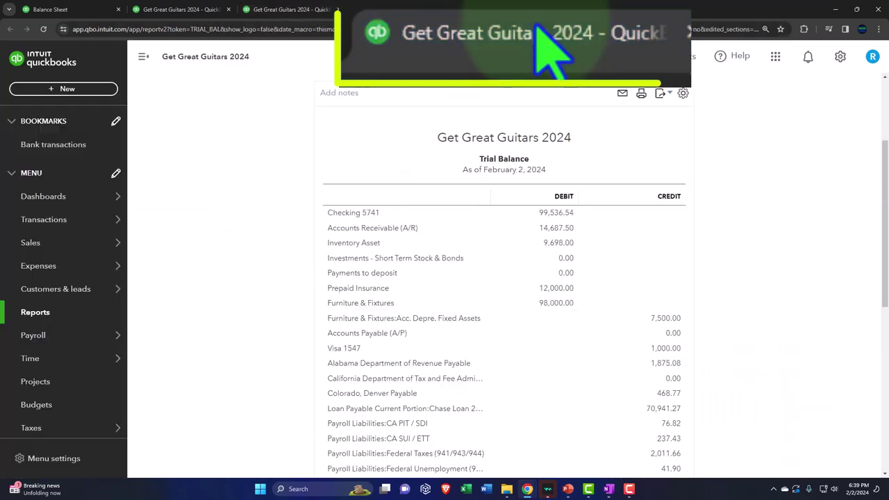
click(145, 57)
scroll(150, 173, up, 2)
click(181, 145)
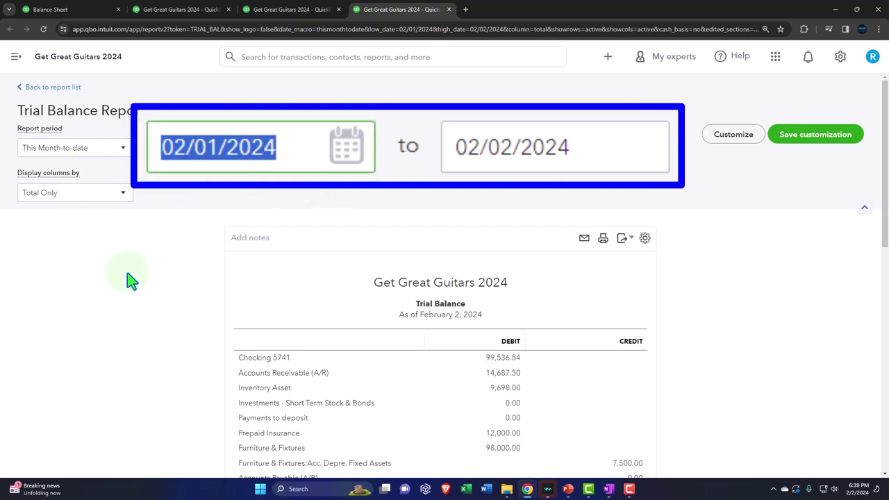
text(01012024)
key(Tab)
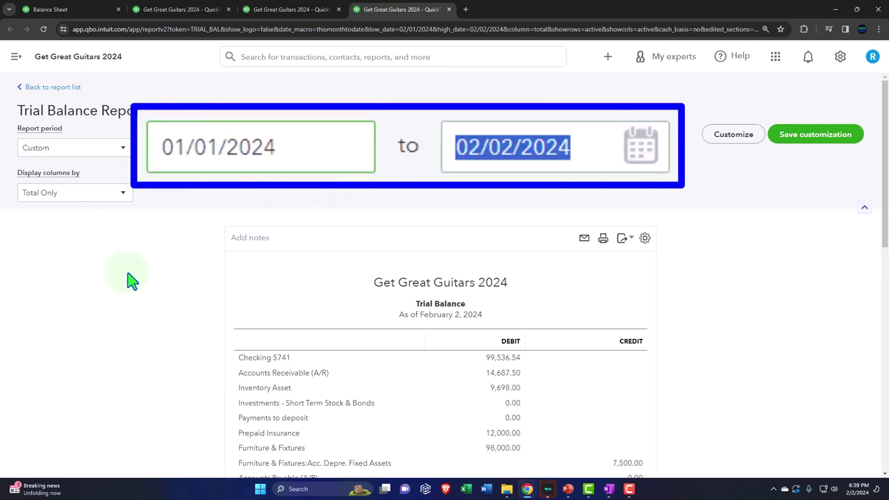
text(02292)
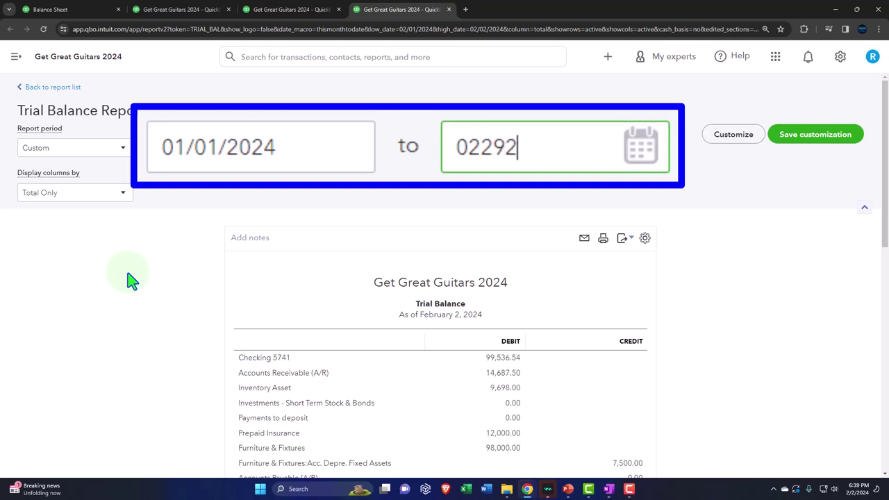
text(4)
- Display the Trial Balance columns by Months and run the report
click(123, 193)
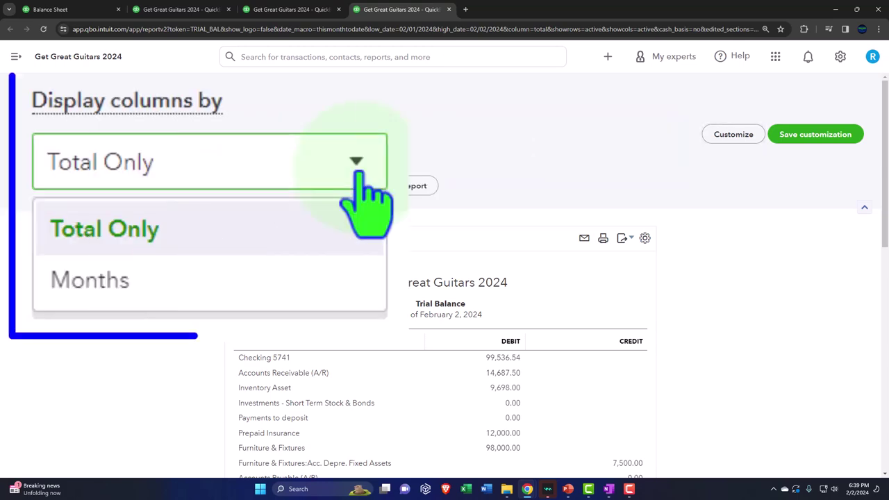
click(105, 230)
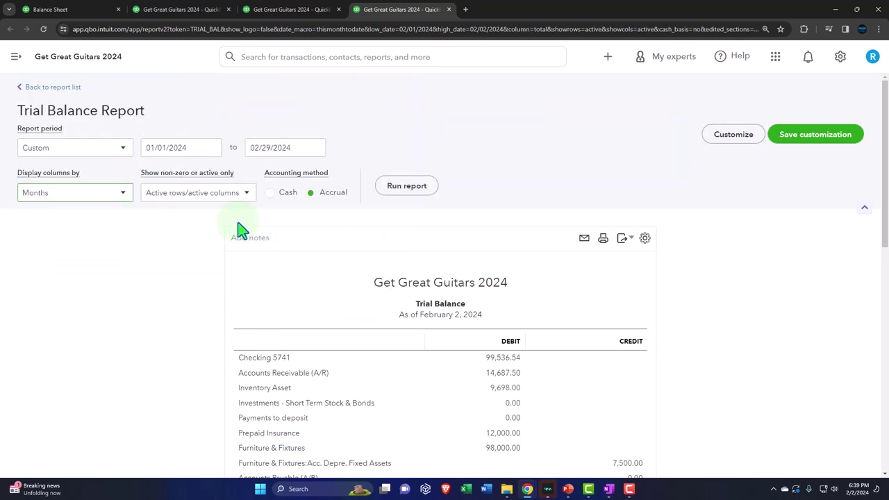
click(407, 186)
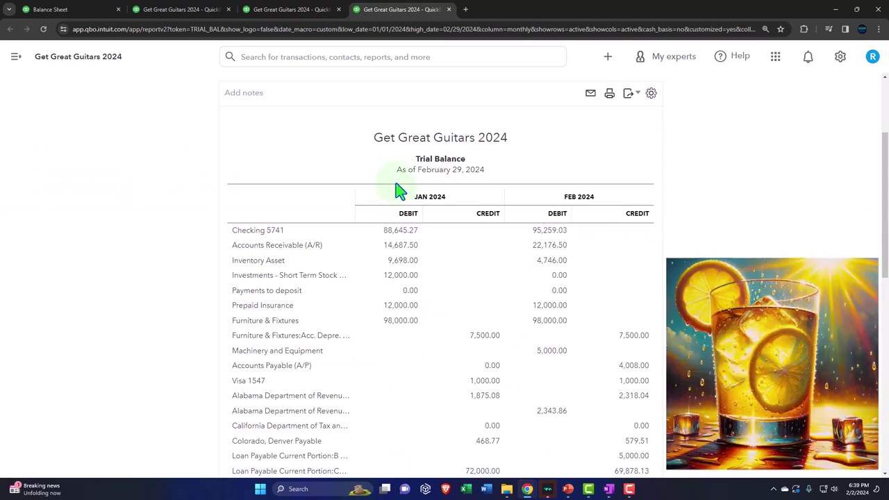
- Return to the Balance Sheet, enlarge the page and review the asset accounts for January and February 2024
click(179, 11)
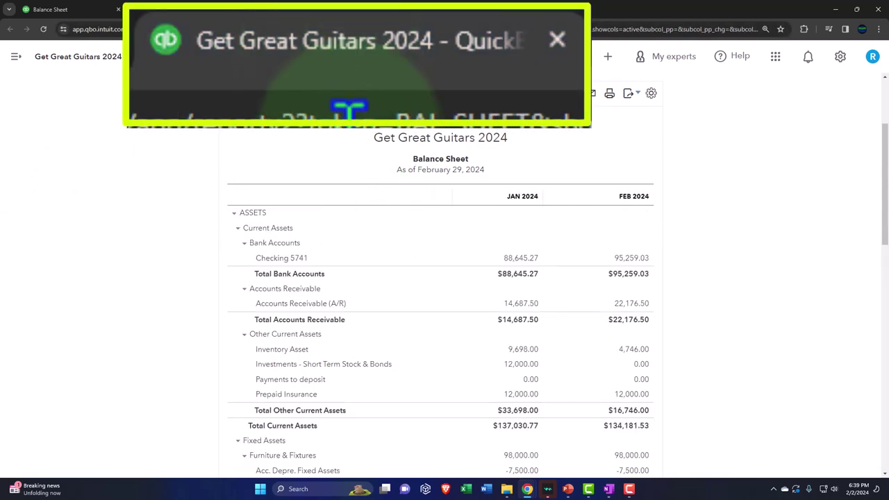
key(ctrl+plus)
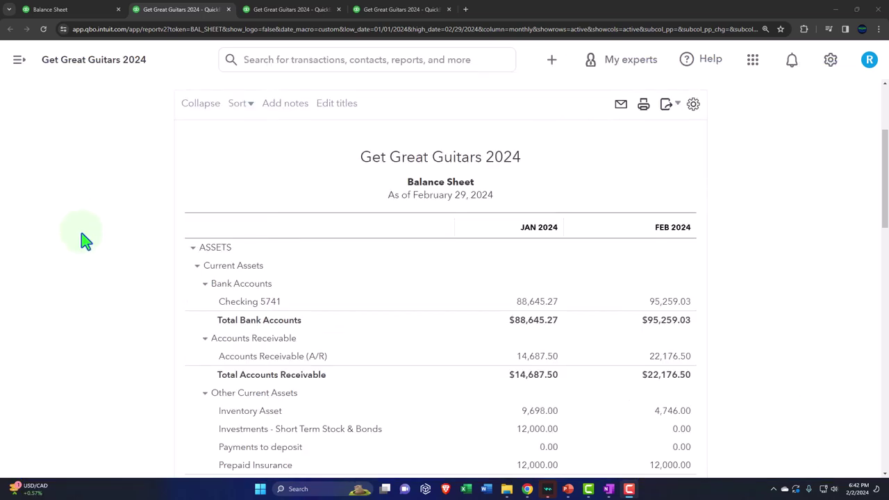
scroll(83, 240, down, 1)
scroll(83, 241, down, 2)
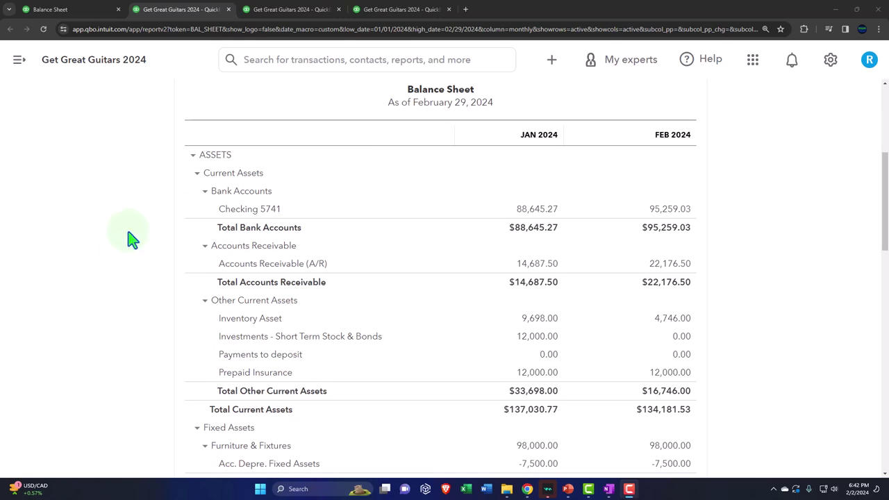
scroll(132, 239, up, 2)
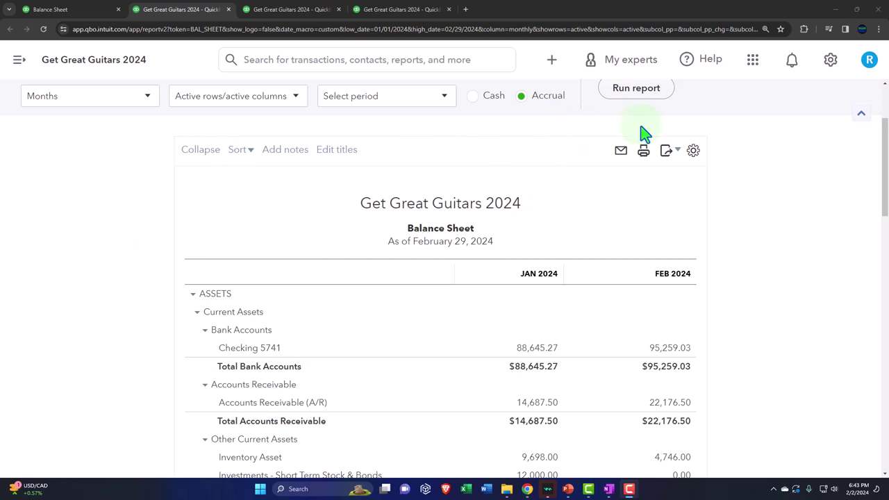
- Examine the company settings and tools options and the list of transaction types that can be created
click(832, 63)
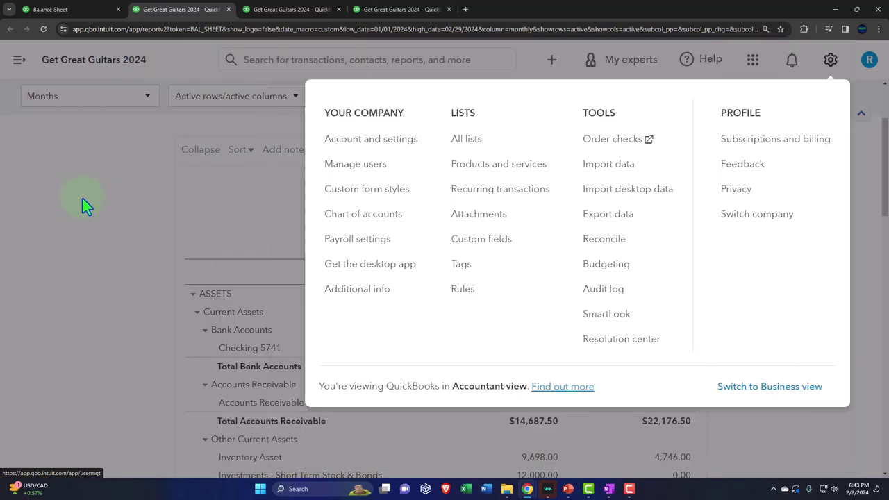
click(80, 206)
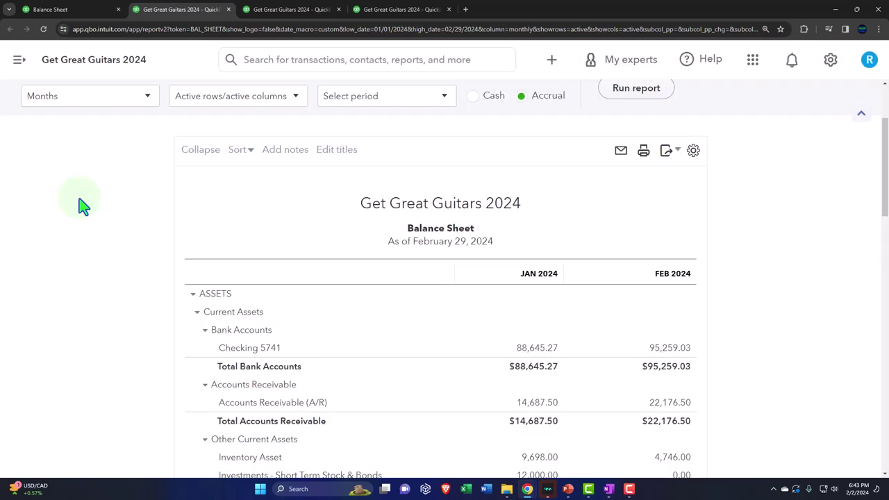
click(553, 62)
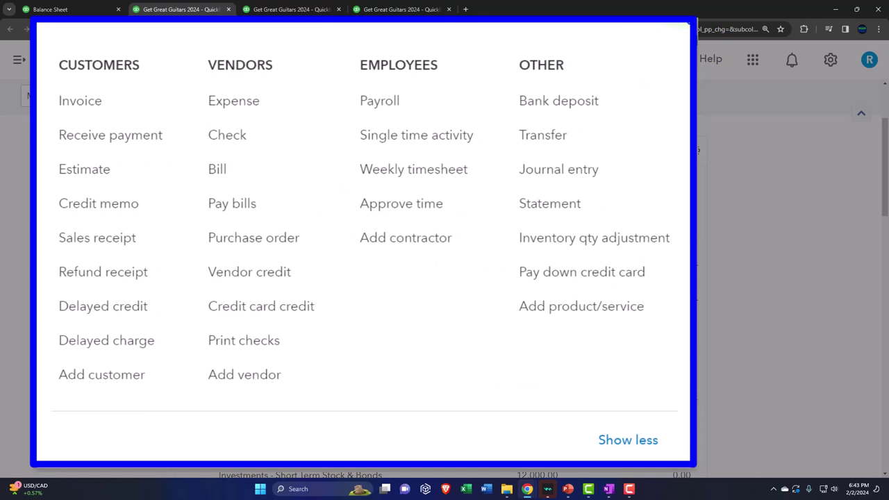
click(617, 177)
click(40, 194)
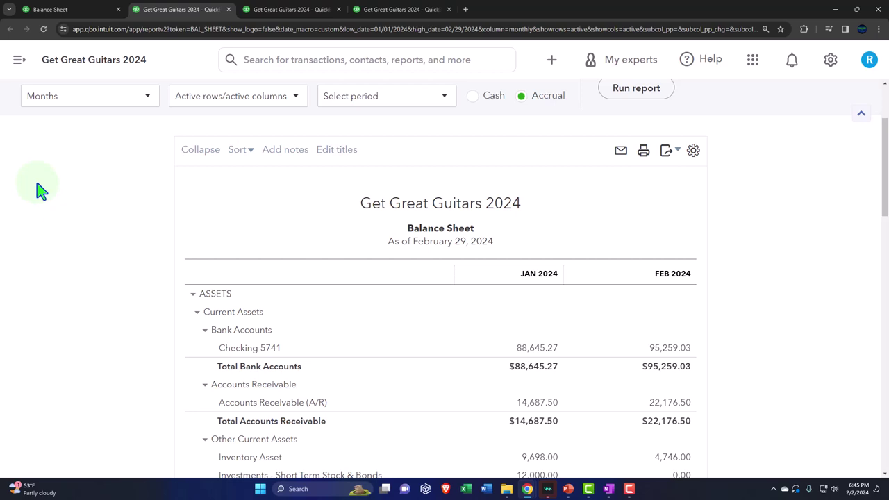
- Review the Balance Sheet's checking and accounts receivable balances for January and February 2024, cross-checking with the Profit and Loss report
scroll(39, 192, down, 2)
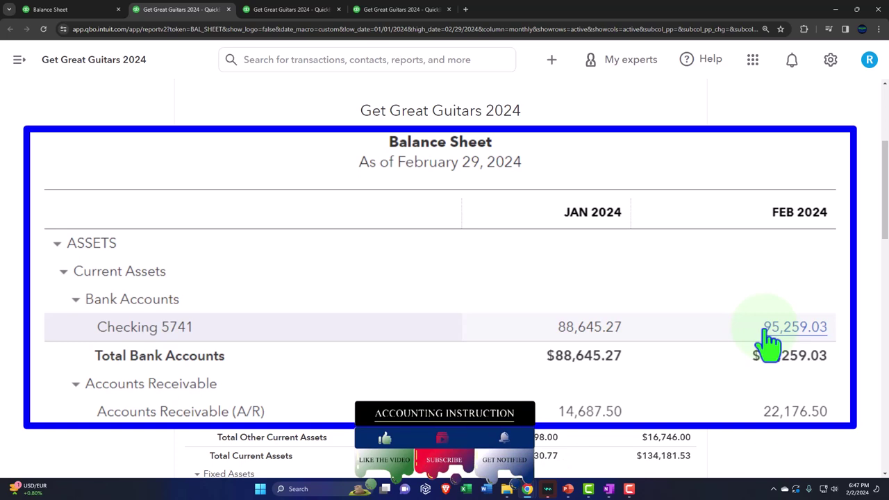
scroll(651, 264, down, 3)
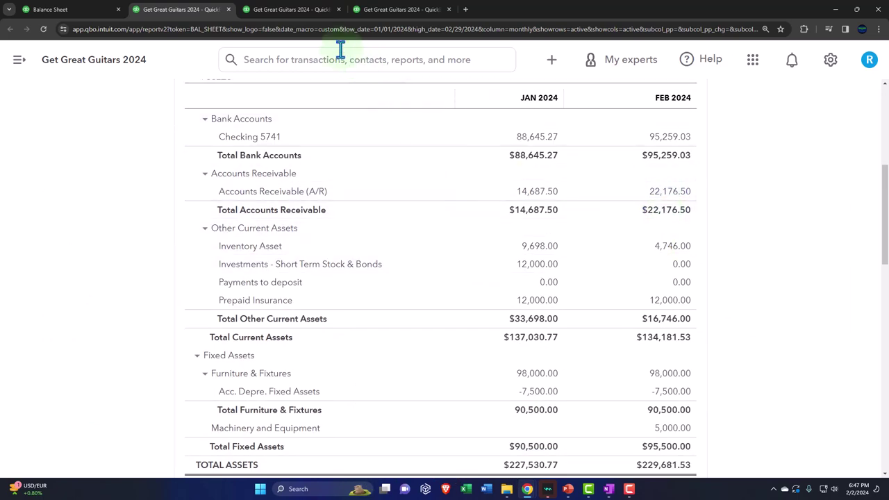
click(292, 9)
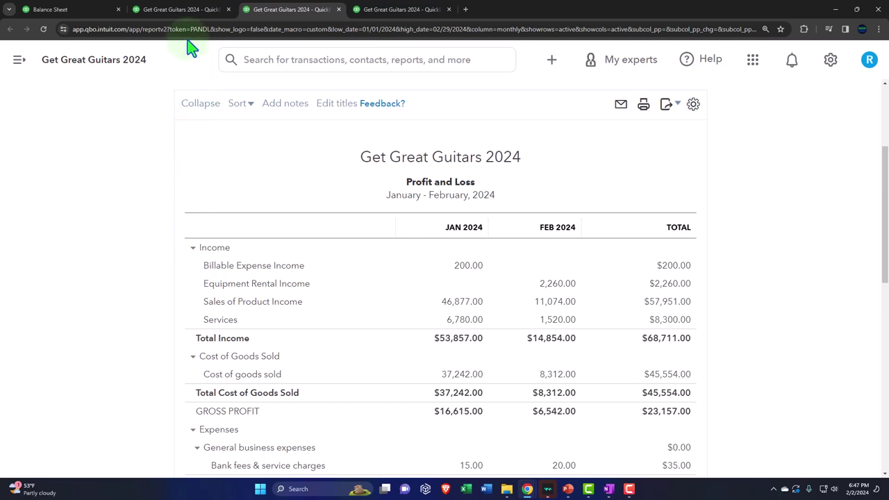
click(182, 10)
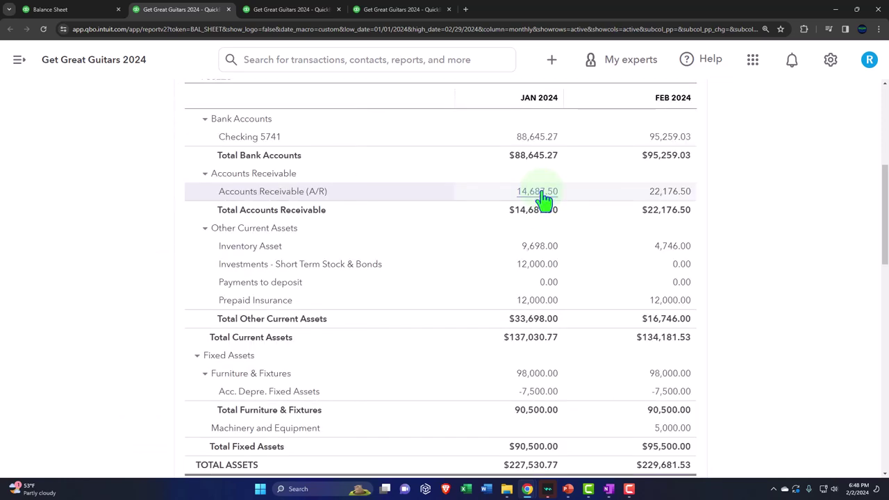
scroll(546, 199, up, 1)
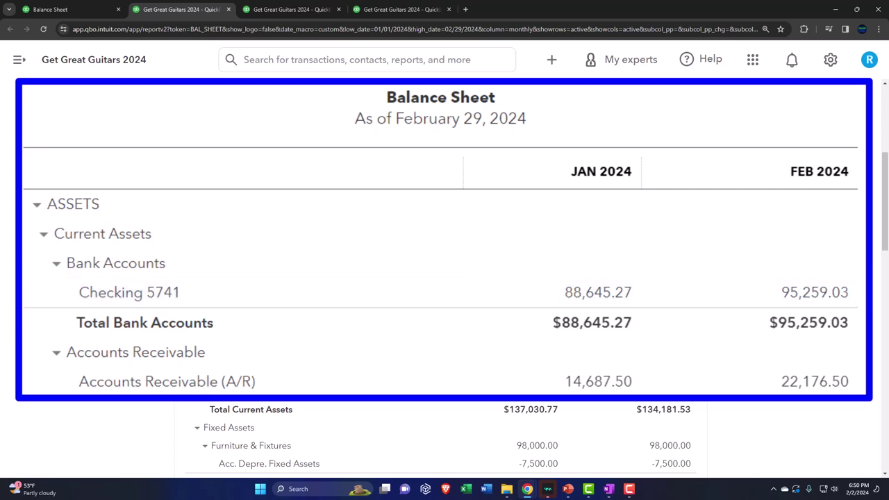
- Enlarge the Balance Sheet page, then consult the invoice cycle on the QuickBooks Flow Chart in OneNote and return to the report
key(ctrl+plus)
scroll(128, 295, down, 1)
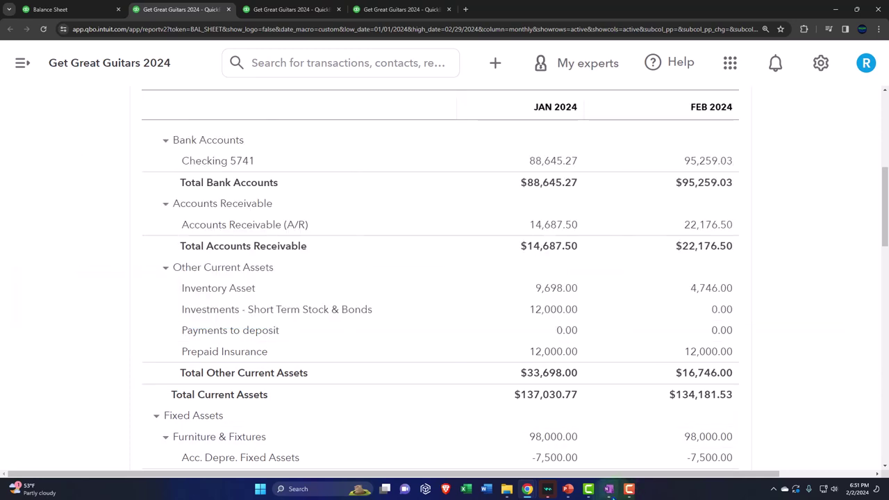
click(609, 489)
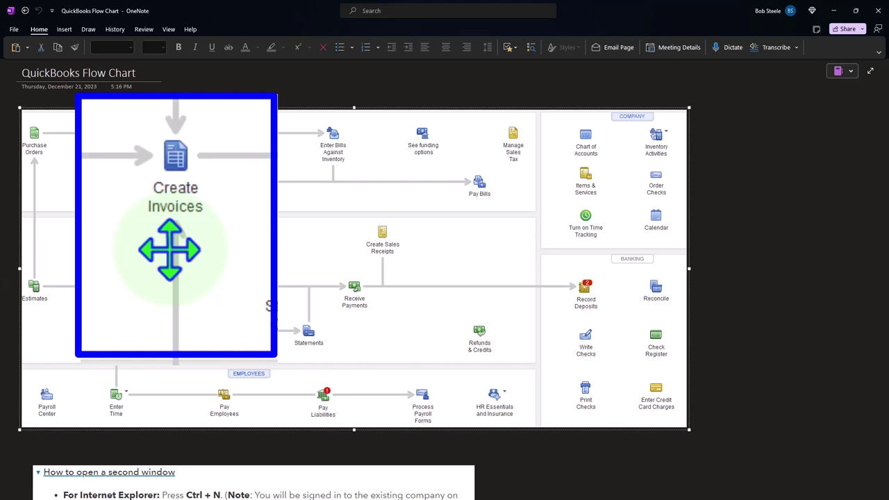
click(834, 11)
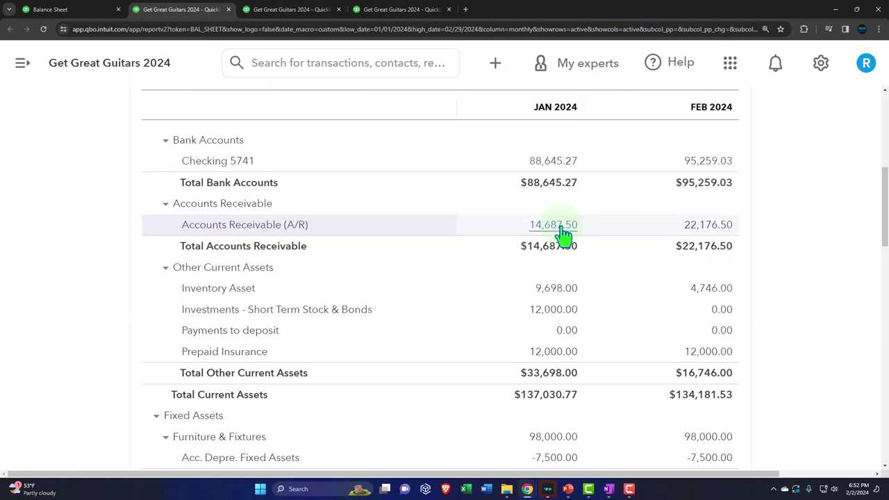
- Compare the accounts receivable balances with the accounts payable balances on the Balance Sheet for both months
scroll(563, 240, down, 4)
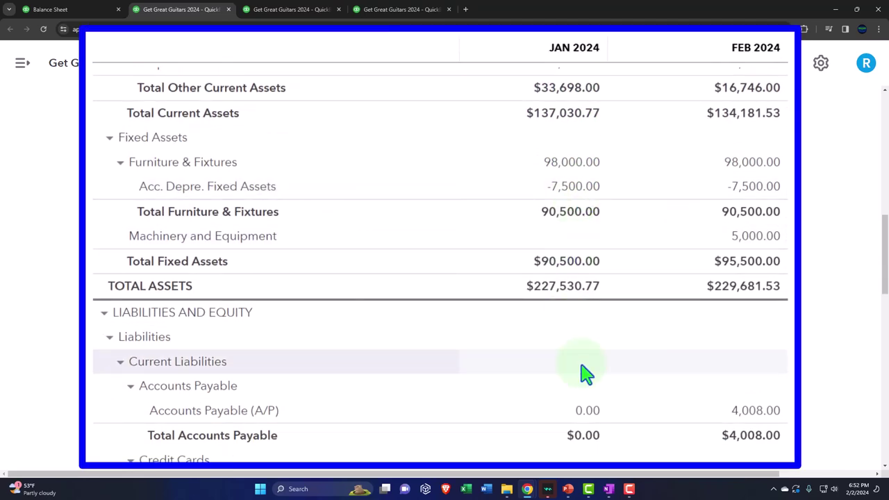
scroll(583, 373, down, 2)
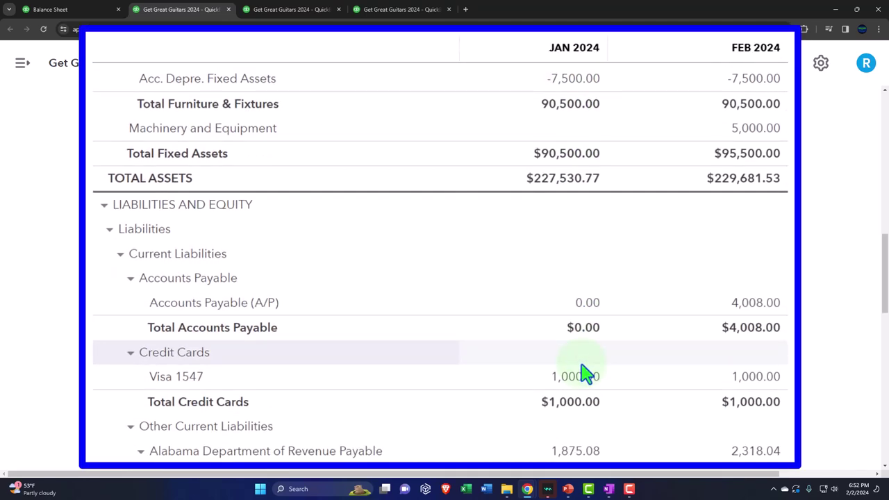
scroll(583, 374, up, 7)
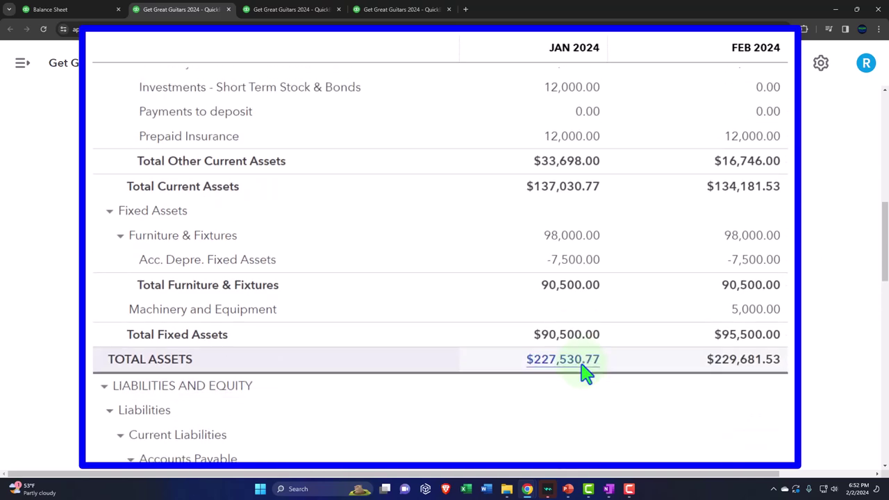
scroll(586, 374, up, 2)
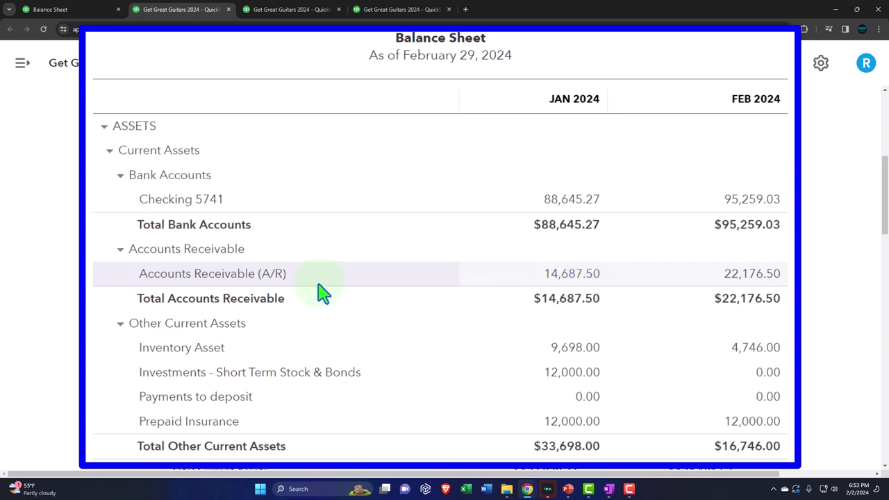
scroll(323, 293, down, 6)
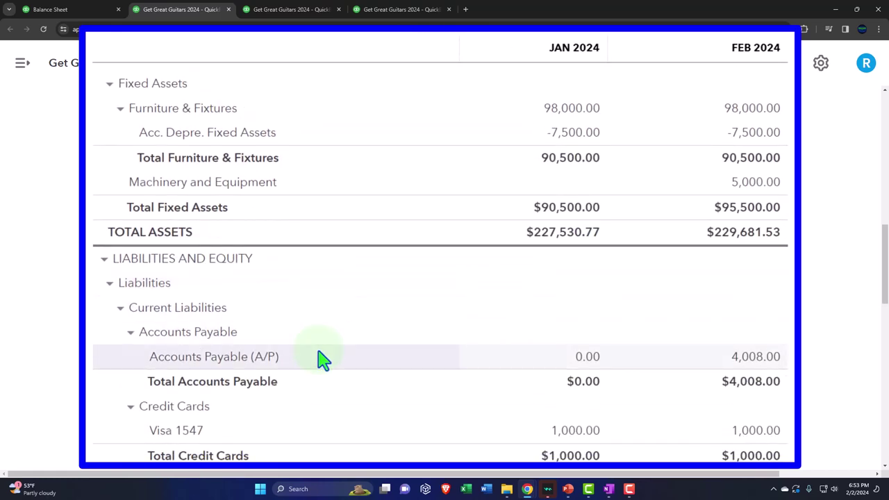
scroll(323, 359, up, 4)
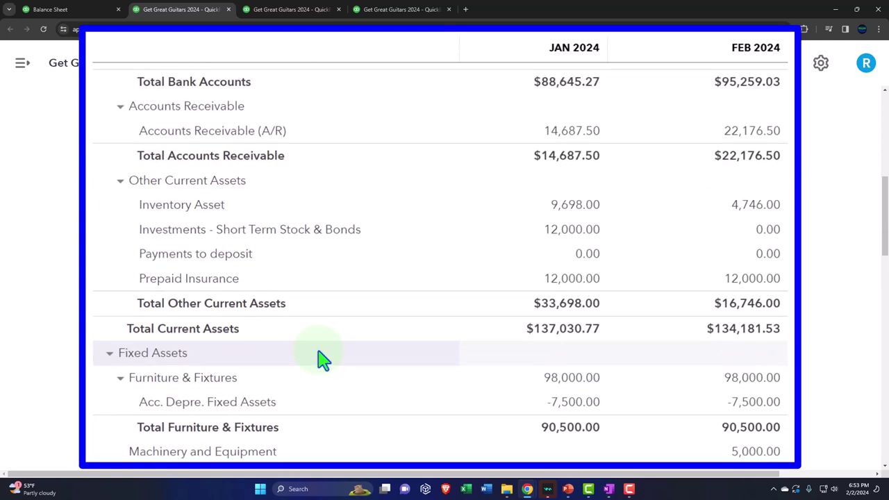
scroll(323, 360, up, 1)
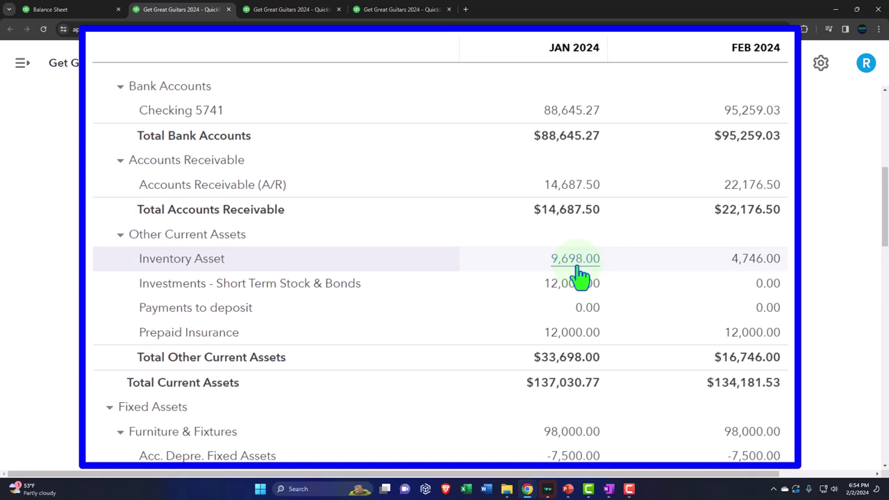
- Review the other current assets, from inventory through prepaid insurance, and the fixed assets on the Balance Sheet
scroll(580, 277, down, 1)
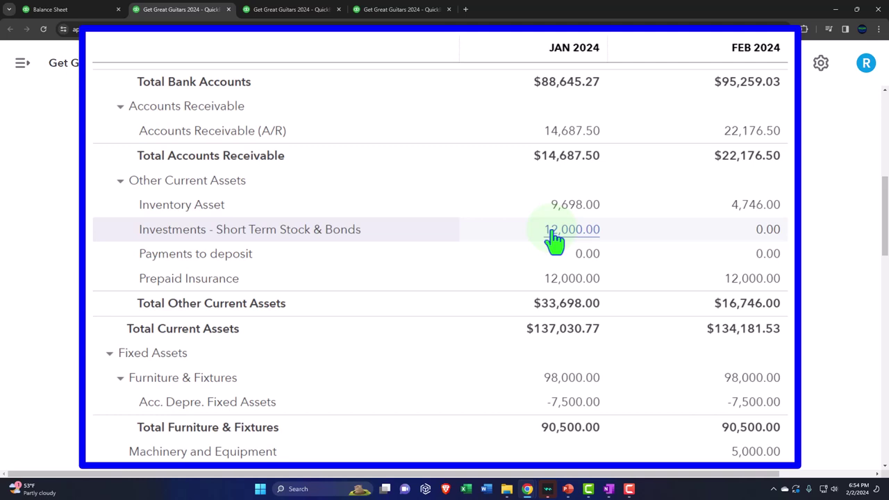
scroll(556, 239, down, 1)
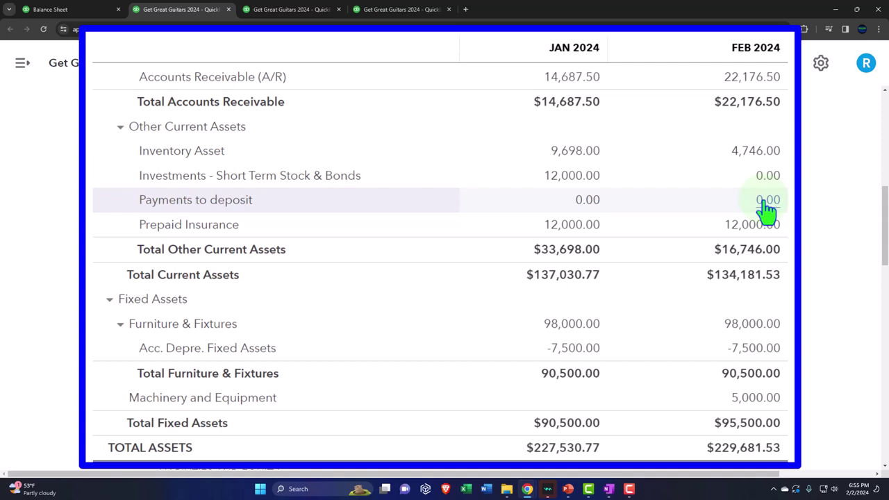
scroll(766, 209, down, 1)
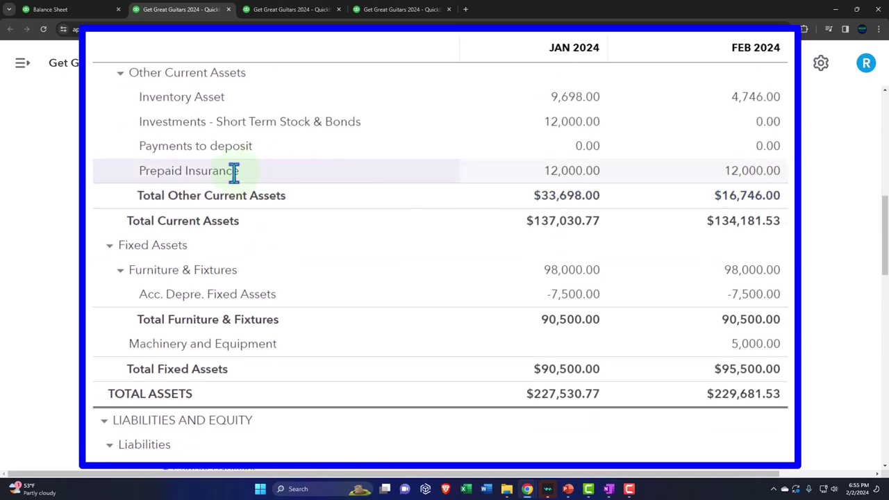
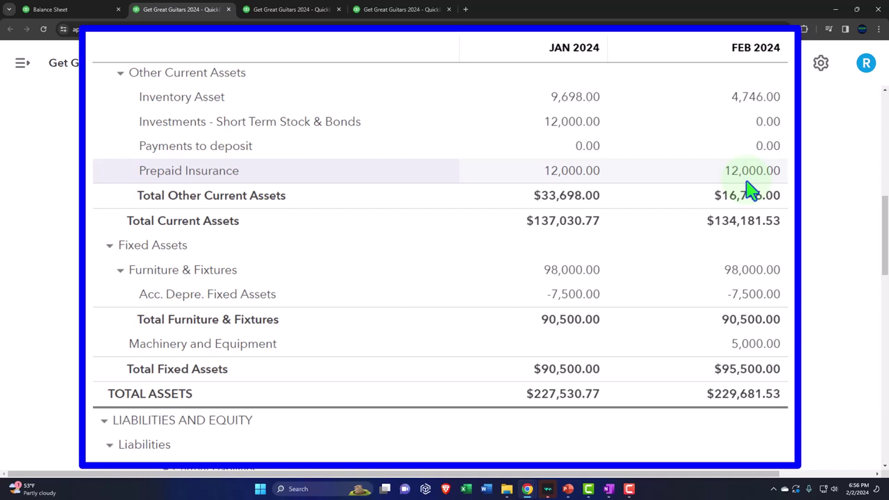
scroll(750, 191, down, 2)
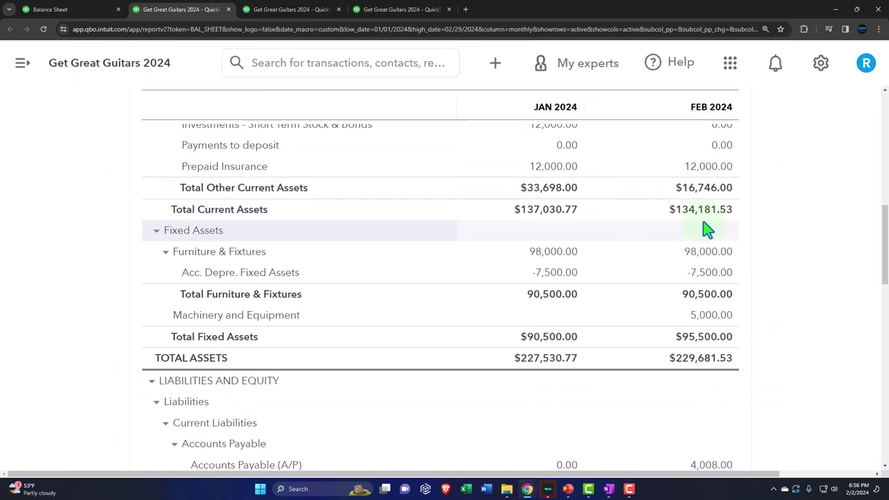
scroll(707, 229, down, 2)
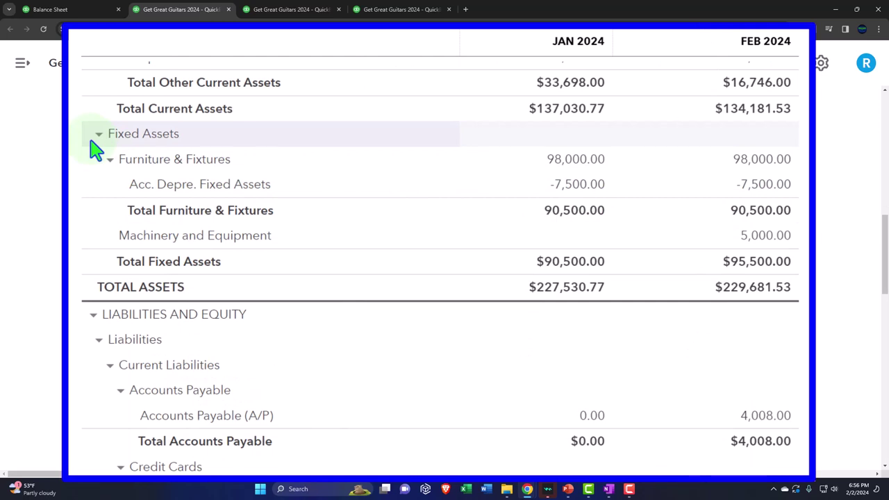
scroll(91, 149, up, 1)
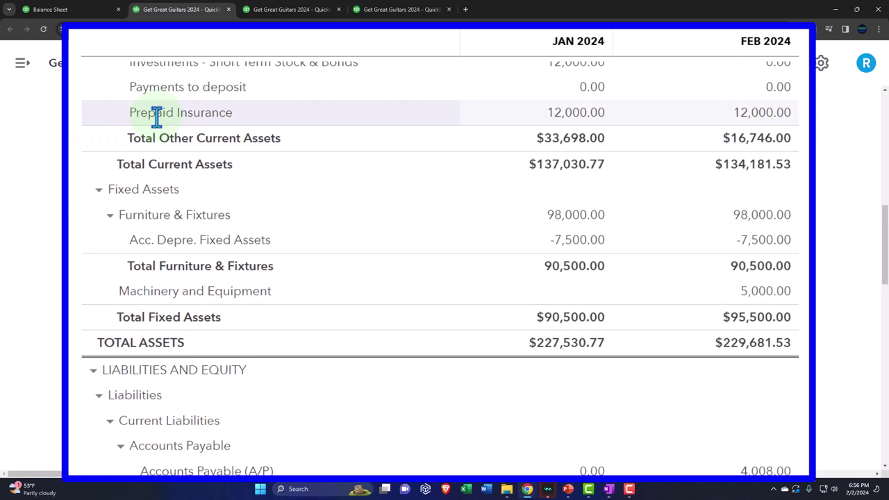
scroll(157, 118, down, 1)
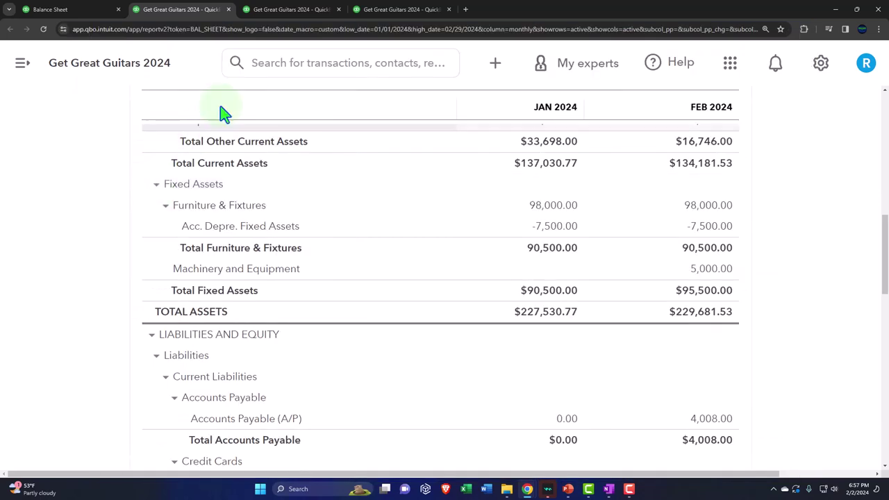
- Examine the Profit and Loss report down to net income, then recheck prepaid insurance and accumulated depreciation on the Balance Sheet
click(286, 13)
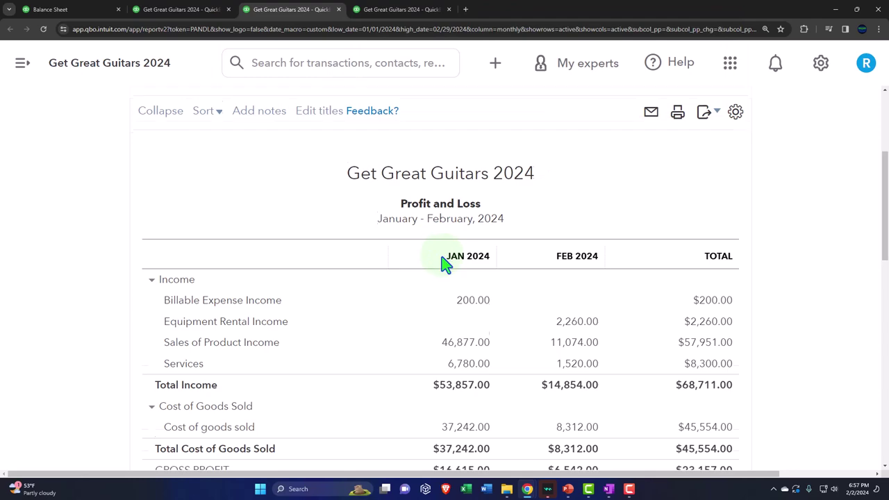
scroll(445, 264, down, 7)
scroll(445, 264, down, 5)
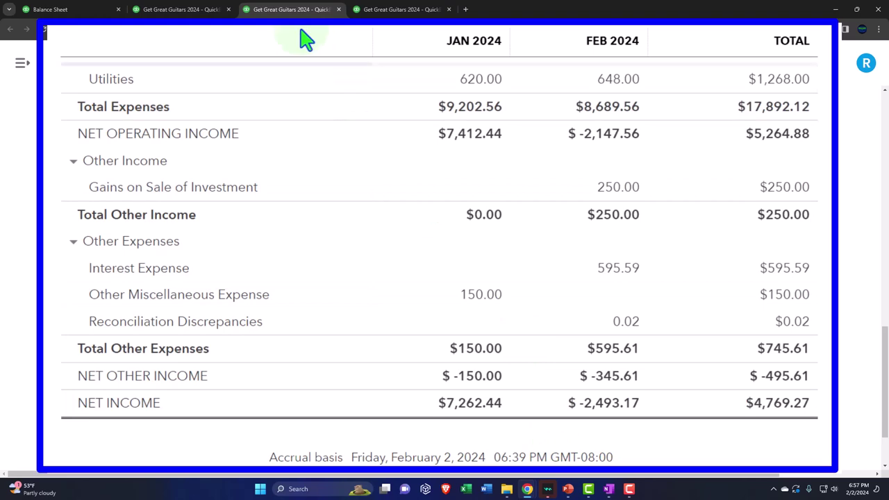
click(174, 10)
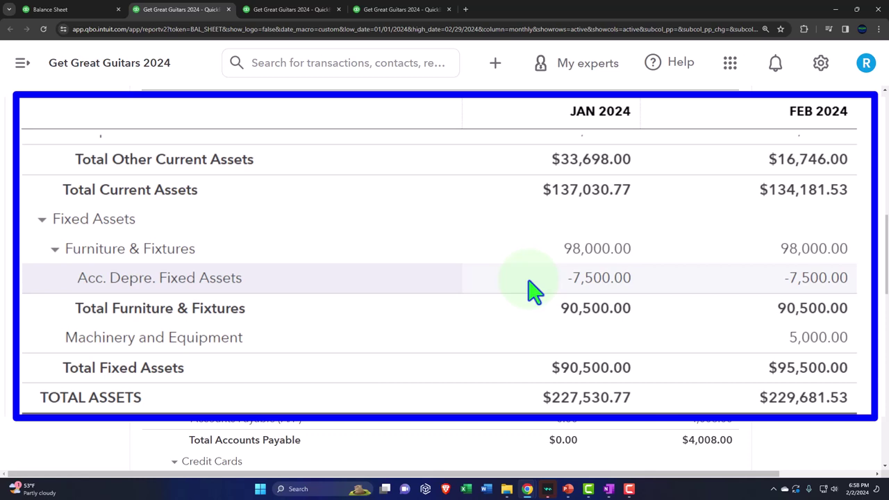
scroll(531, 290, up, 1)
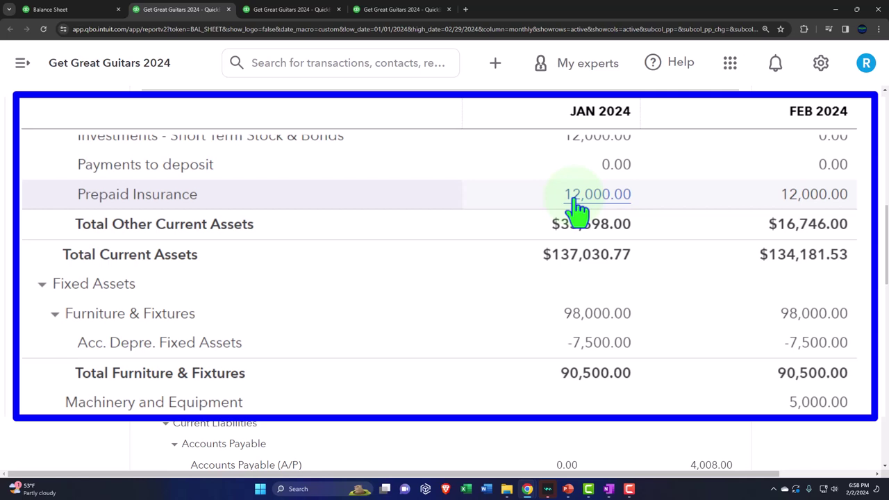
scroll(577, 208, down, 2)
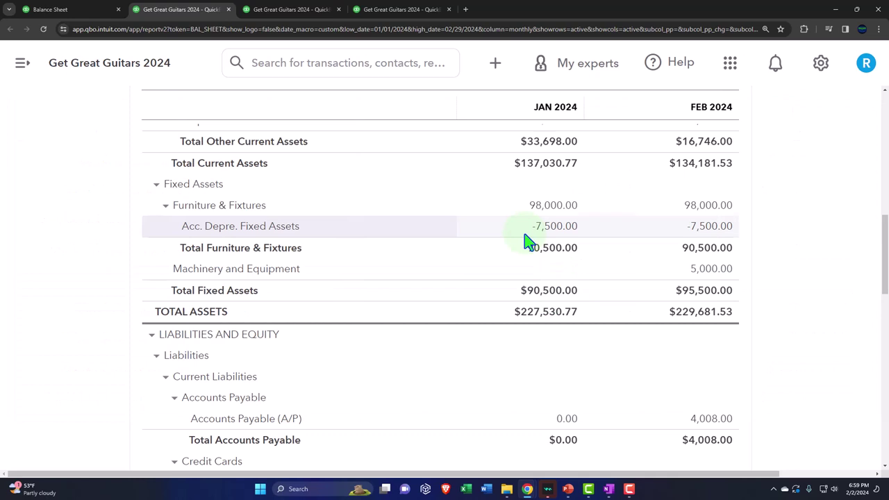
- Review the current liabilities on the Balance Sheet, from accounts payable and credit cards through sales tax, loans and payroll liabilities
scroll(526, 241, down, 3)
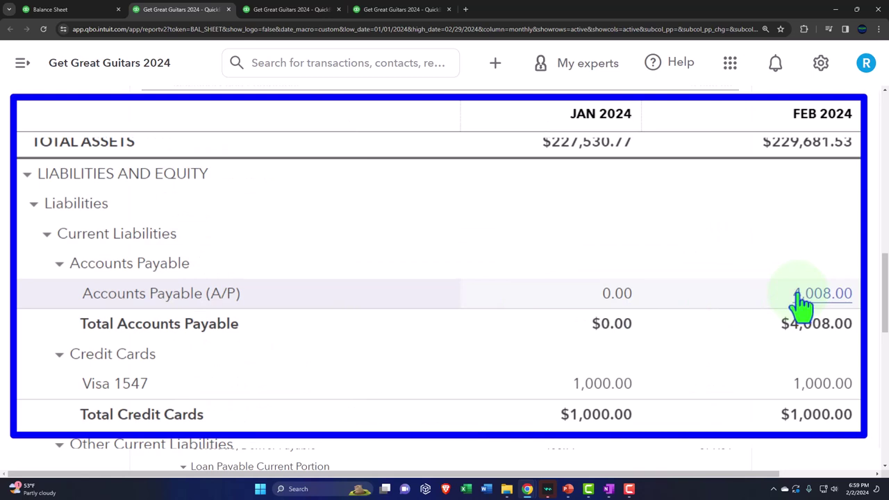
scroll(803, 302, down, 2)
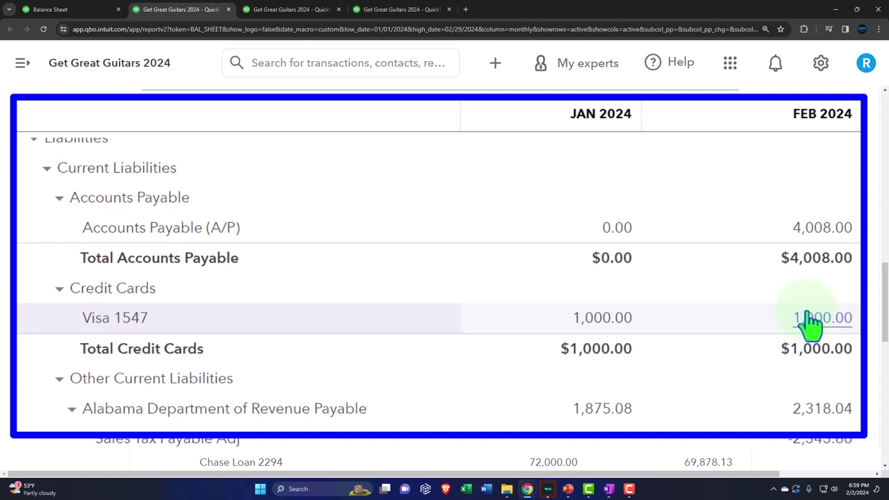
scroll(813, 324, down, 1)
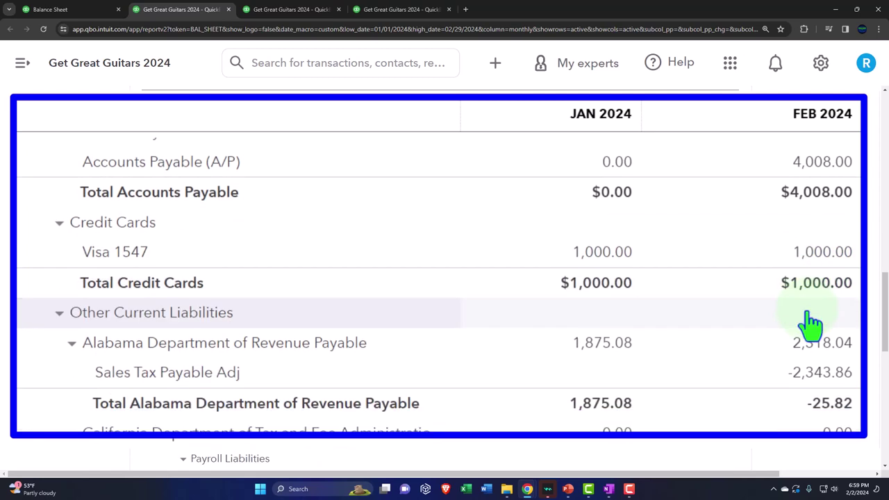
scroll(813, 323, down, 1)
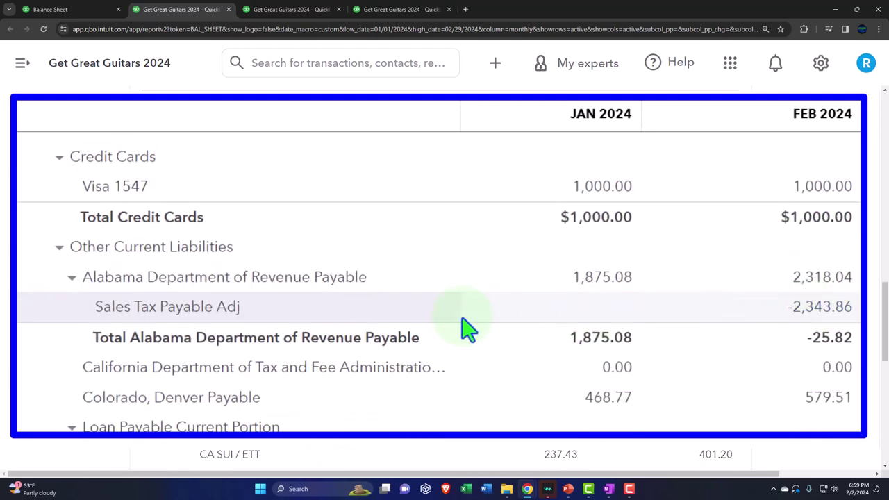
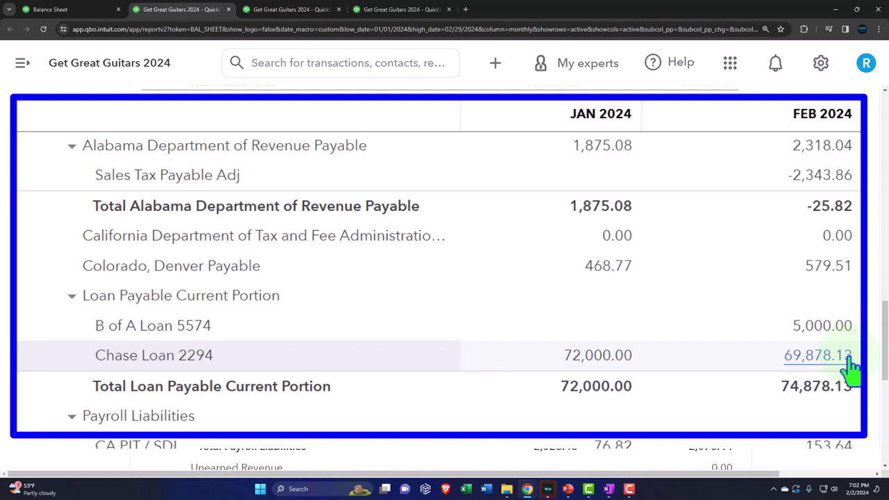
scroll(851, 368, down, 3)
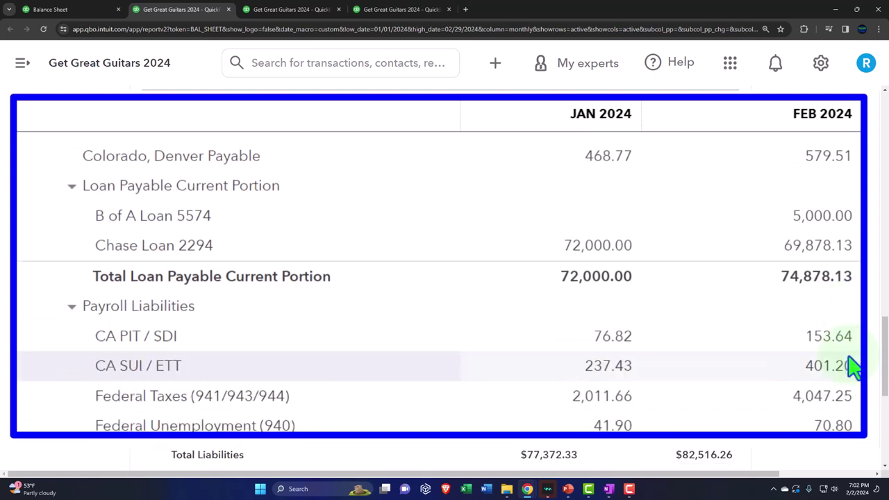
scroll(255, 258, down, 1)
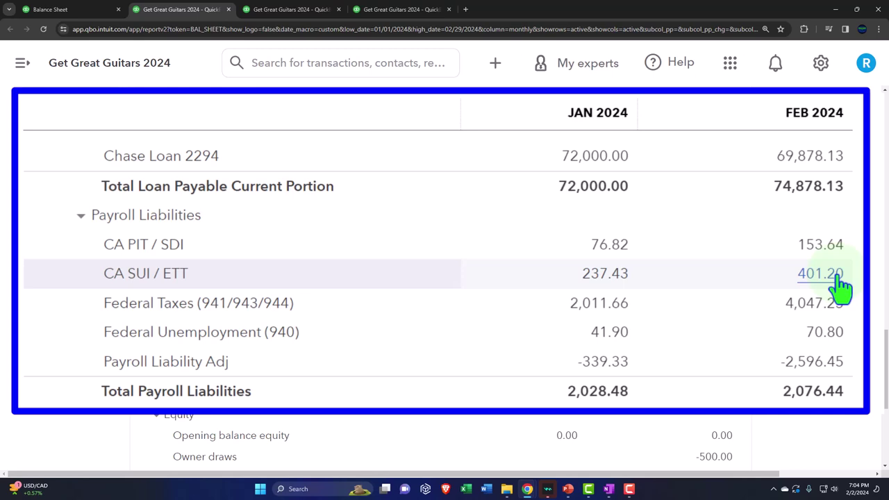
- Review unearned revenue and total liabilities on the Balance Sheet, then recheck the accounts back up to accounts receivable
scroll(840, 285, down, 2)
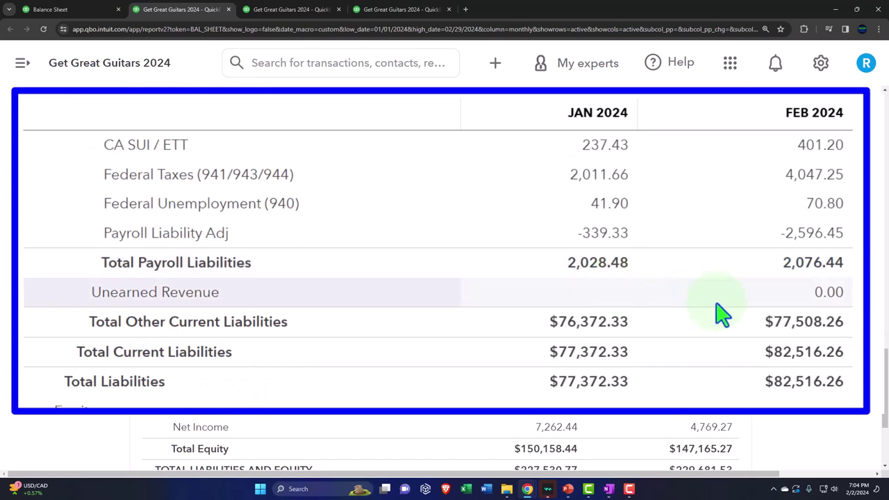
scroll(709, 221, down, 1)
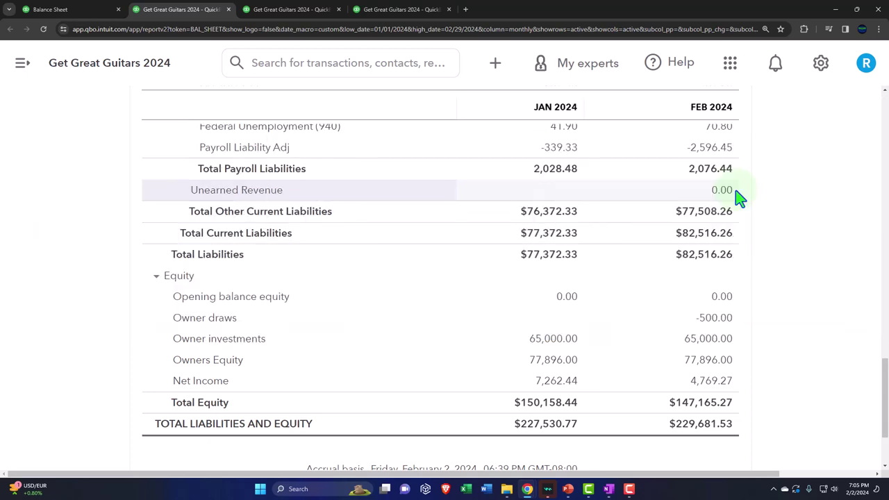
scroll(739, 198, up, 5)
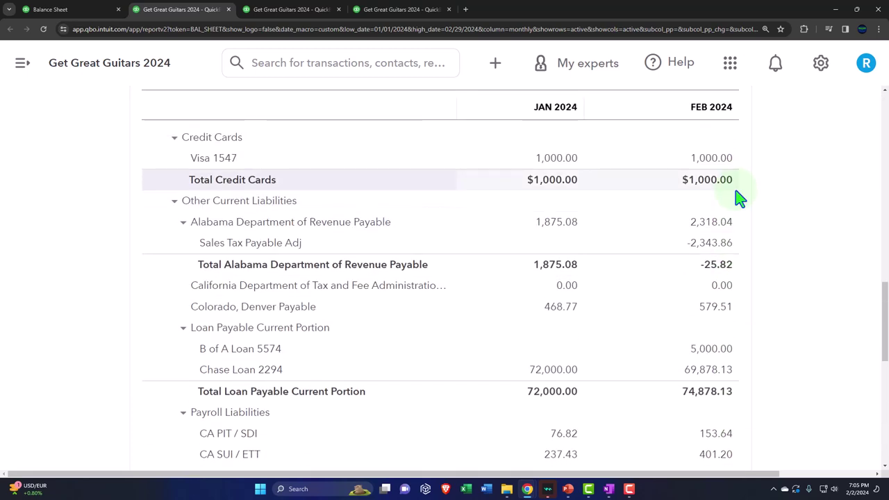
scroll(739, 198, up, 3)
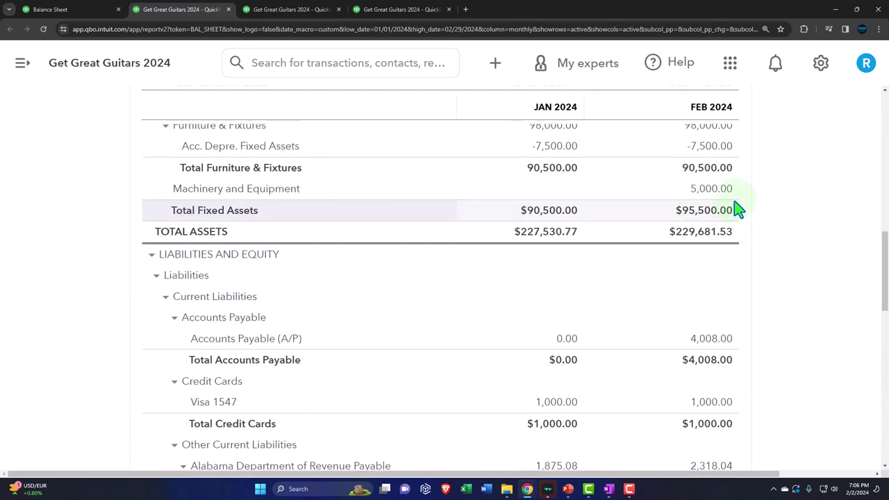
scroll(738, 209, up, 5)
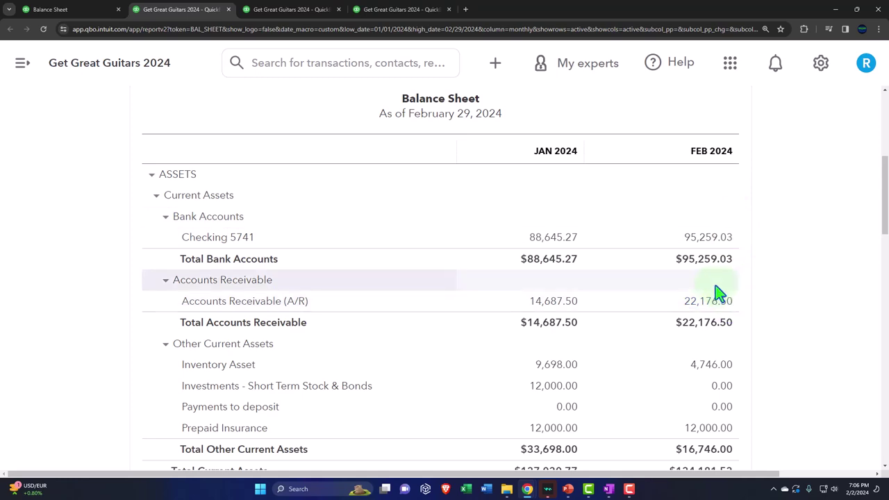
- Examine the Balance Sheet from other current assets down to equity, collapsing and re-expanding the Equity section
scroll(660, 317, down, 10)
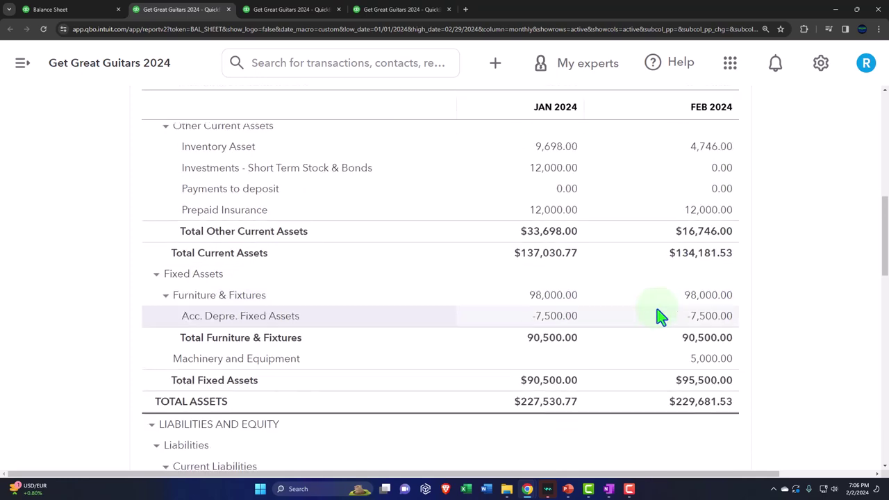
scroll(660, 316, down, 5)
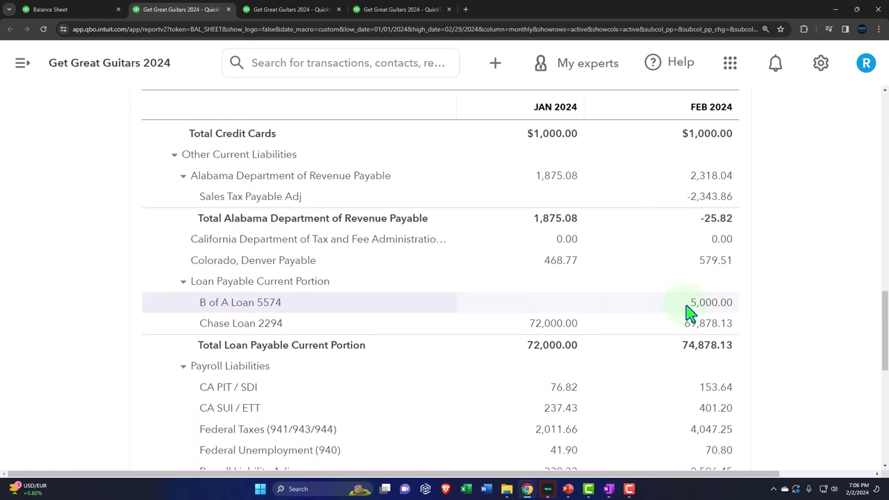
scroll(688, 314, down, 5)
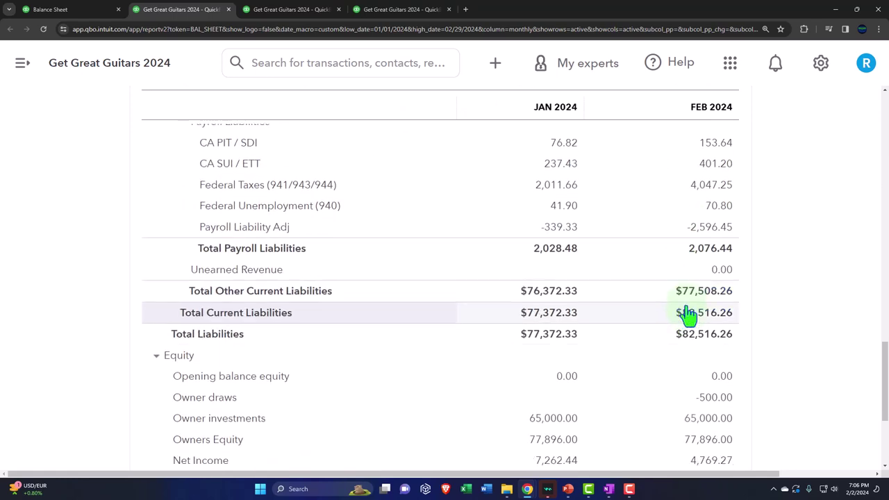
scroll(688, 314, down, 2)
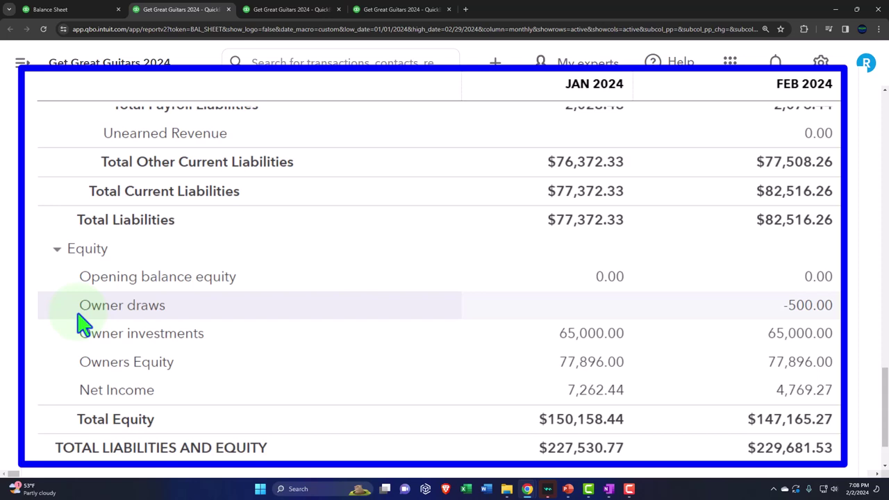
click(56, 251)
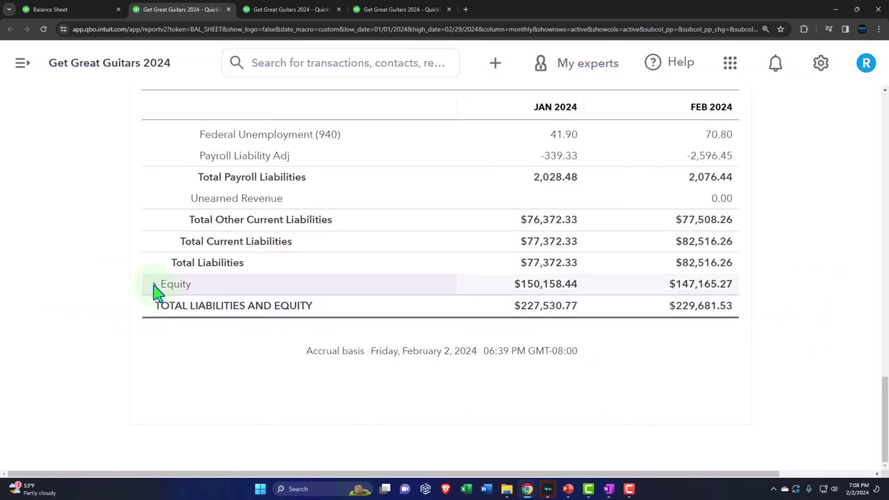
click(155, 285)
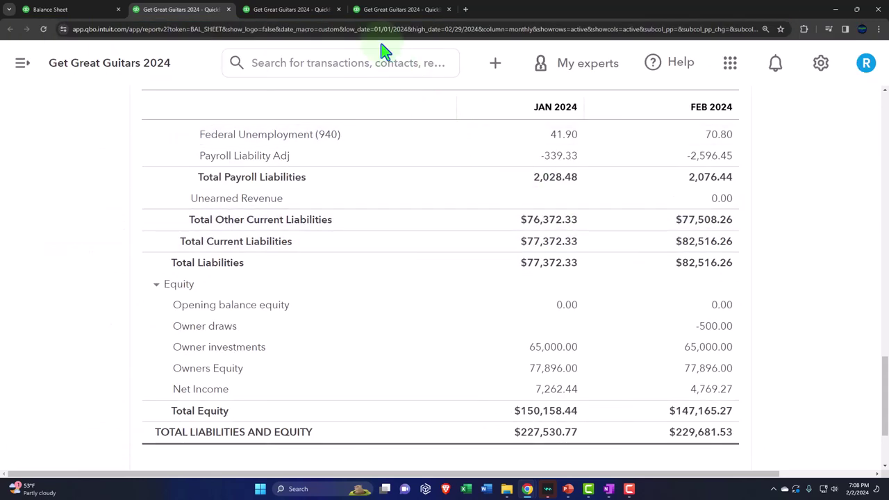
- Review income, cost of goods sold and expenses by month on the Profit and Loss report
click(297, 11)
scroll(334, 271, up, 13)
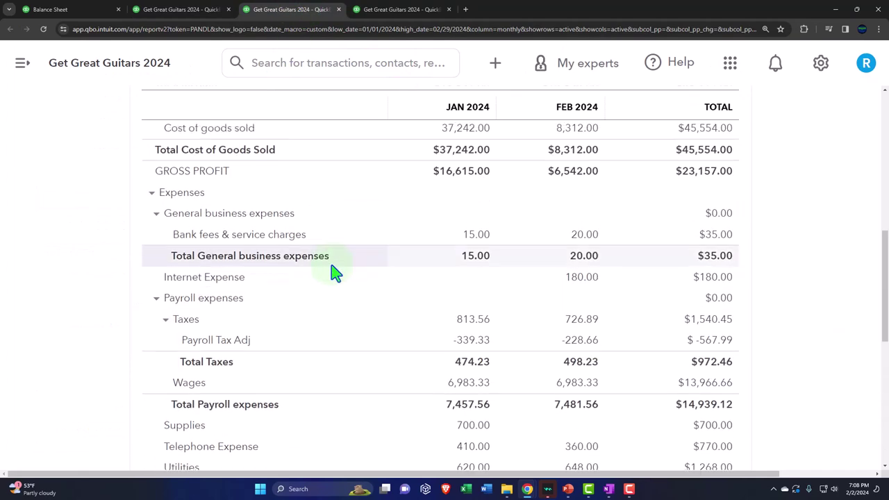
scroll(334, 271, down, 2)
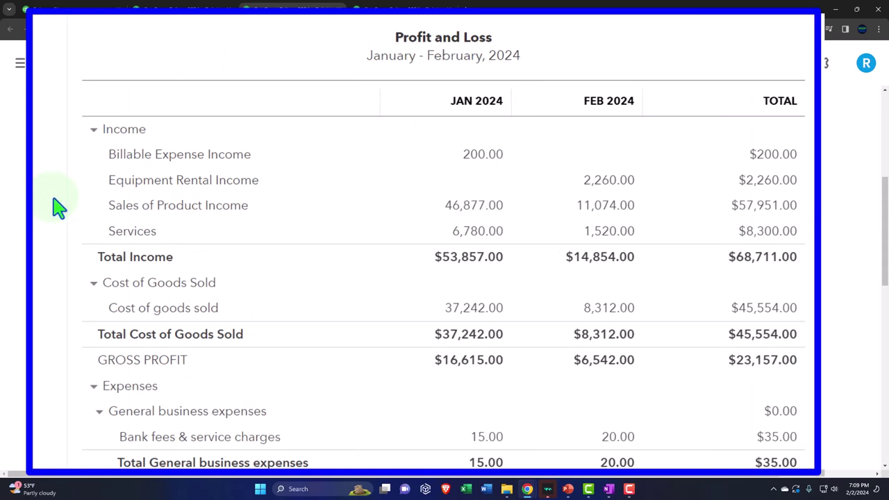
scroll(59, 257, down, 3)
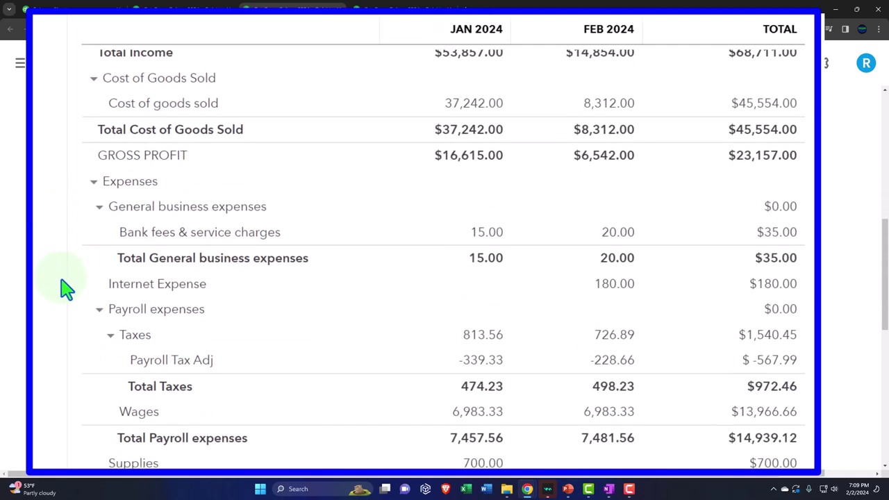
scroll(66, 289, down, 1)
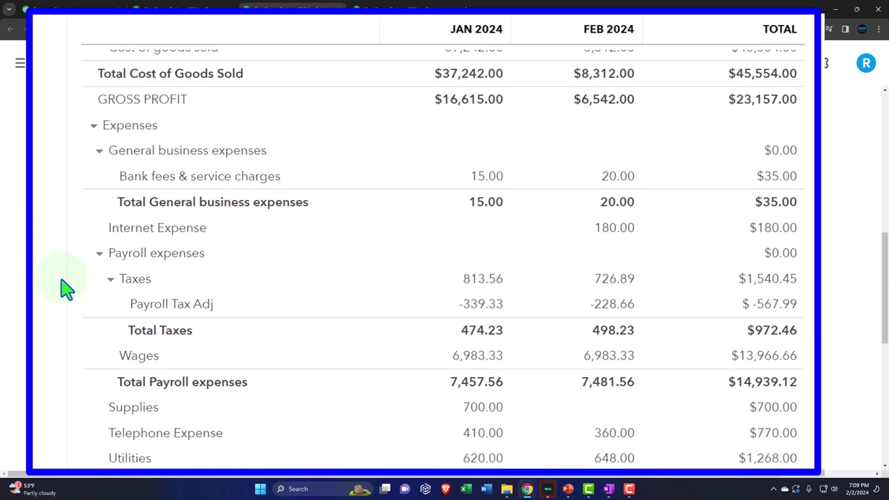
scroll(65, 289, up, 4)
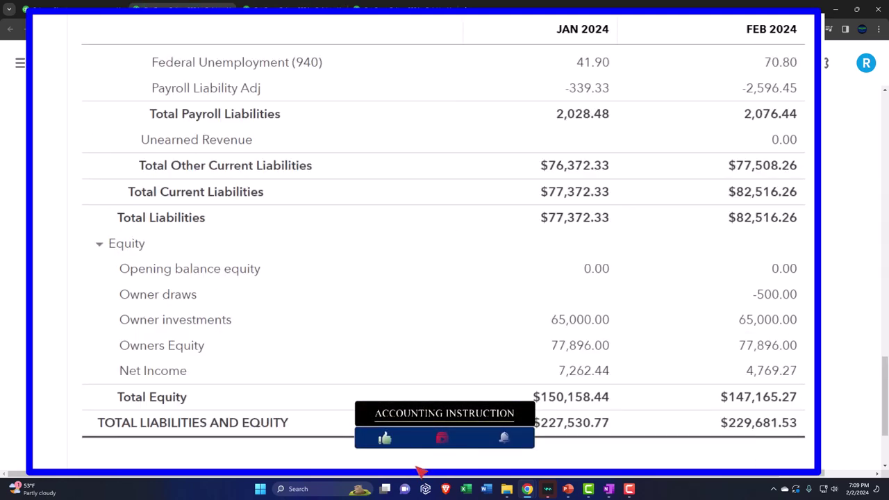
- Recheck the Balance Sheet from equity and liabilities back up to the fixed and current assets
scroll(109, 210, up, 8)
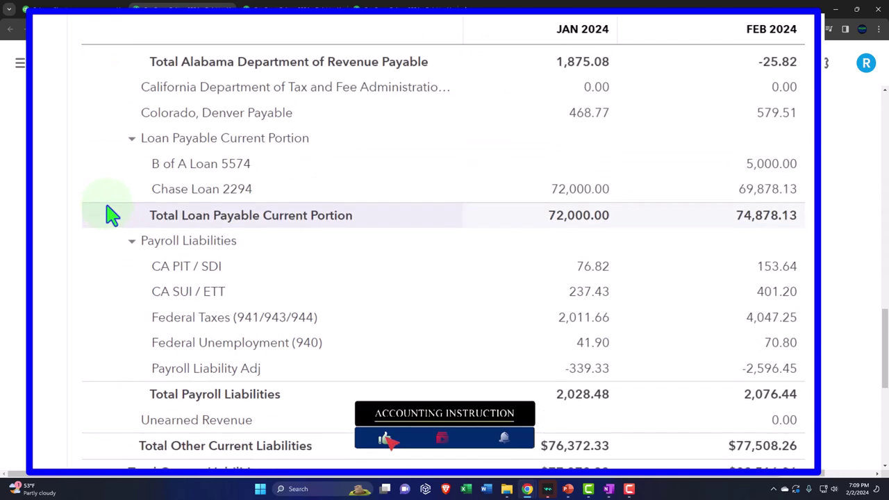
scroll(109, 212, up, 5)
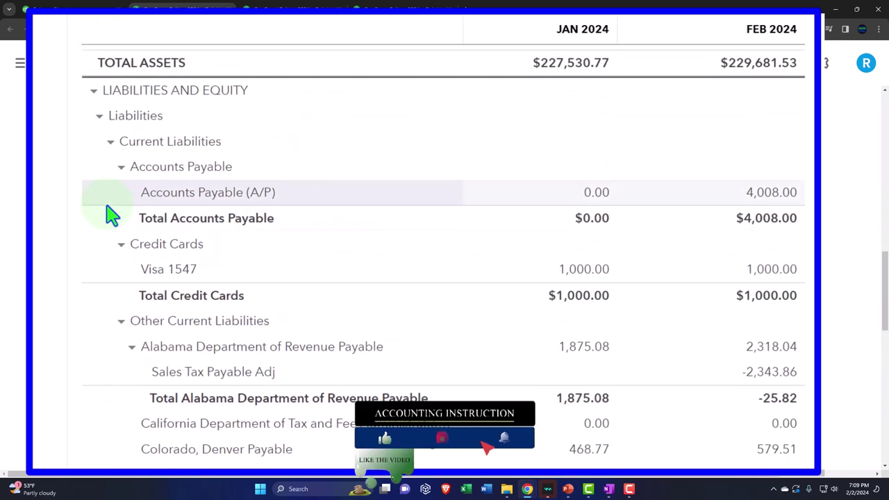
scroll(107, 208, up, 8)
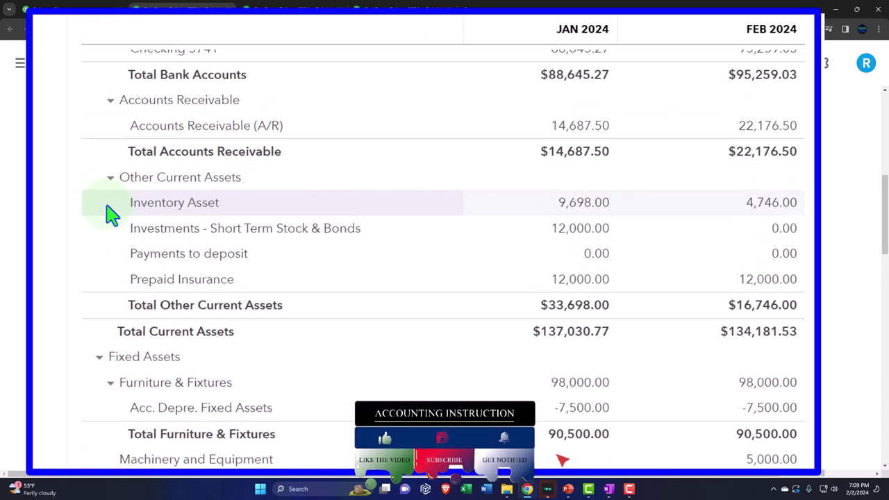